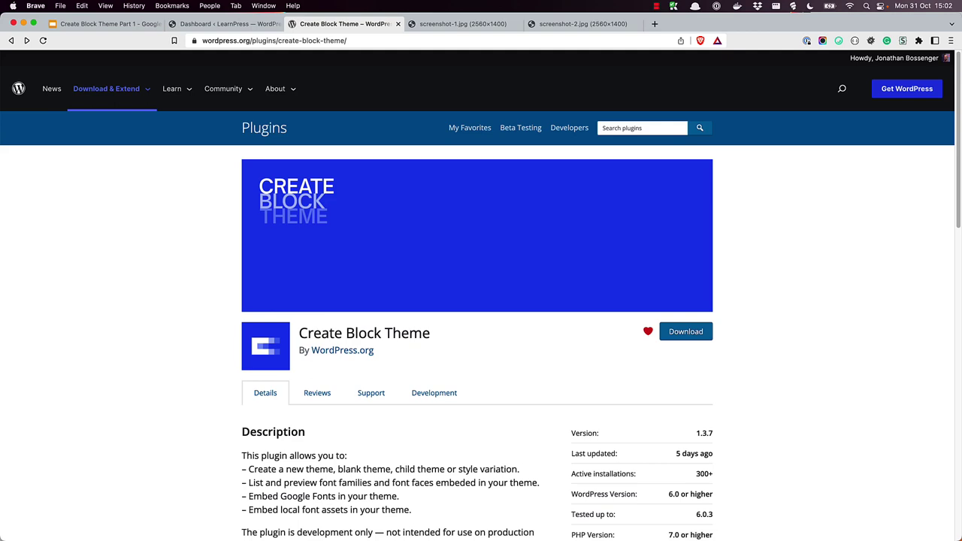
Step: View the two Create Block Theme plugin screenshots showing its theme options page and its theme fonts page
{"action": "key", "text": "ctrl+Tab"}
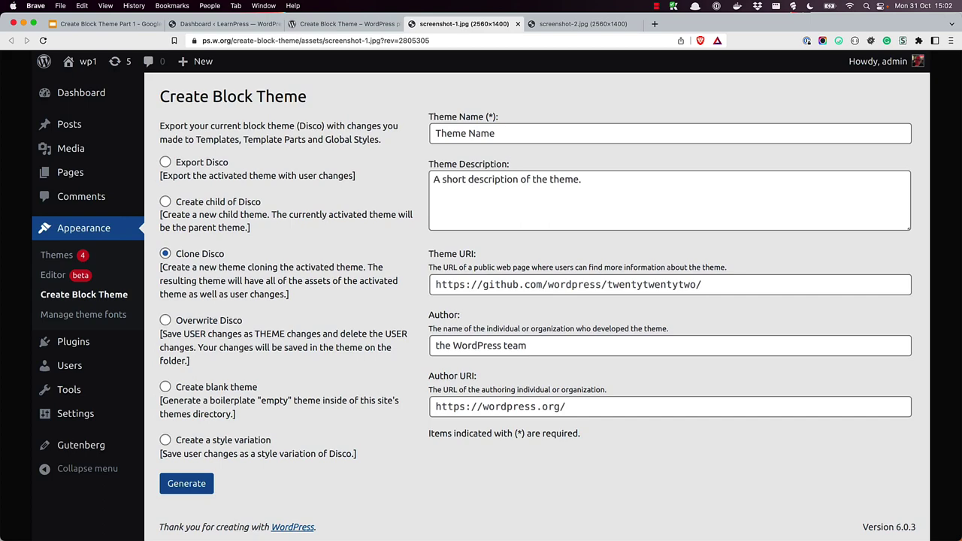
{"action": "key", "text": "ctrl+Tab"}
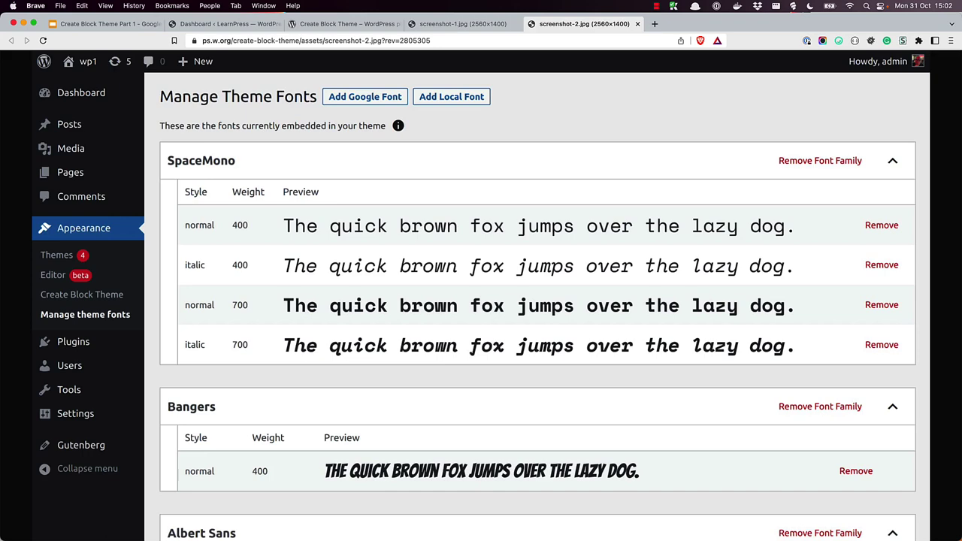
Step: Search for "create block theme" among the plugins available to add to the LearnPress site
{"action": "key", "text": "super+2"}
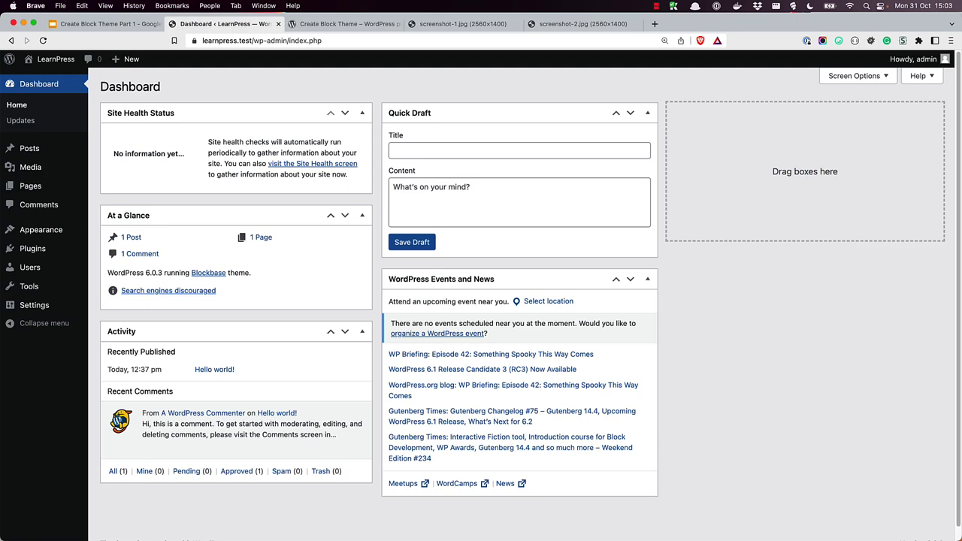
{"action": "left_click", "coordinate": [34, 253]}
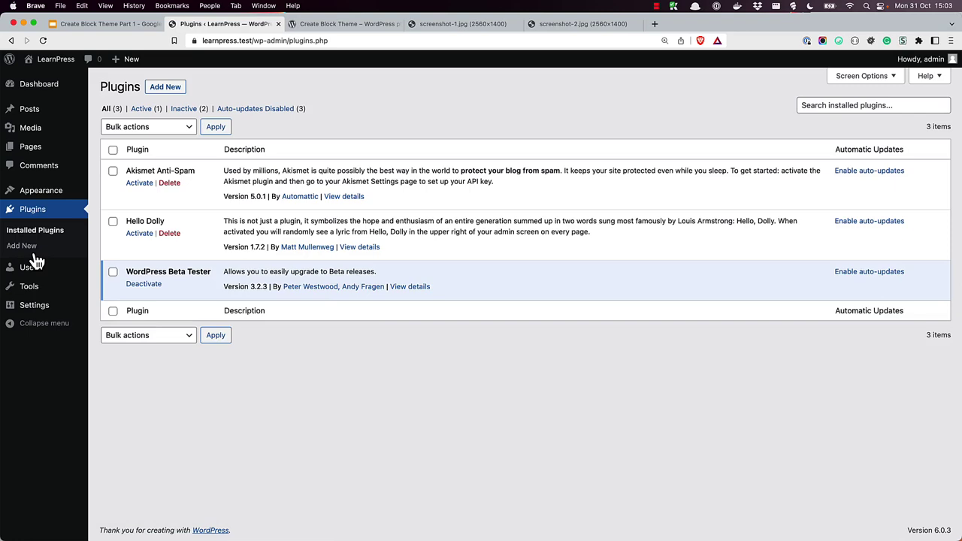
{"action": "left_click", "coordinate": [167, 89]}
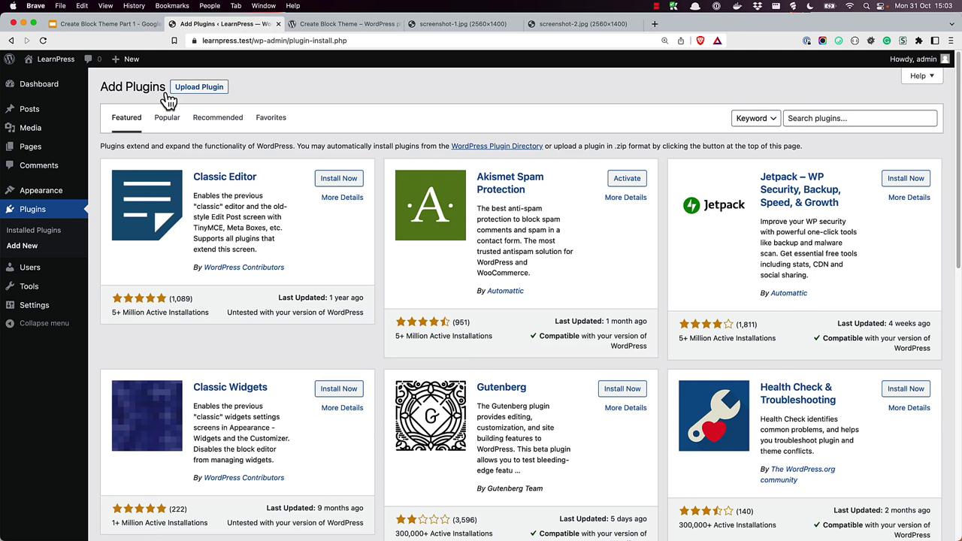
{"action": "left_click", "coordinate": [804, 121]}
{"action": "type", "text": "create blo"}
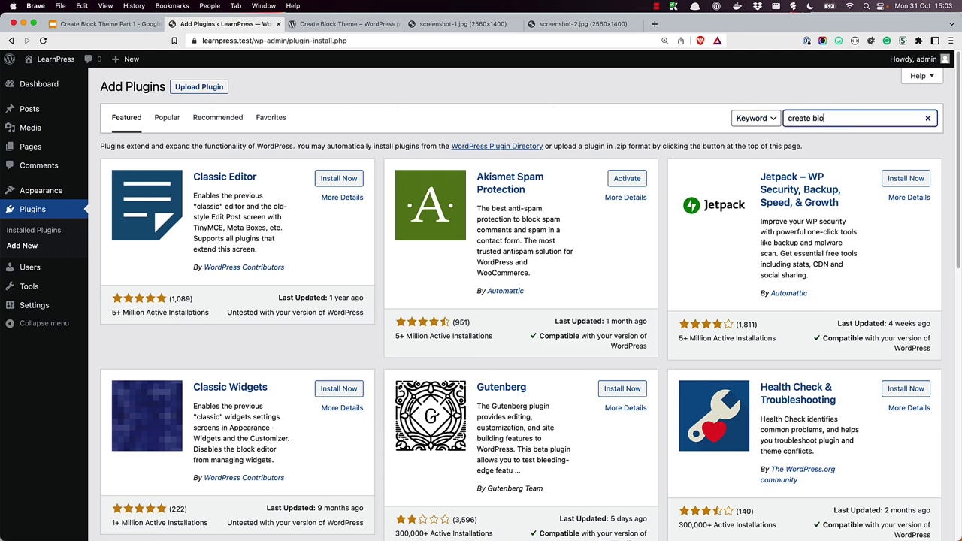
{"action": "type", "text": "ck theme"}
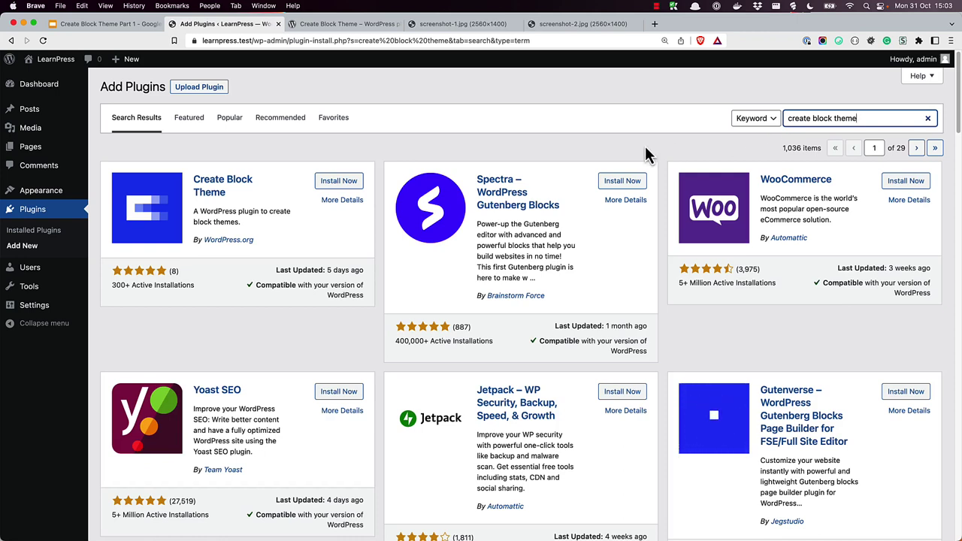
Step: Install and activate the Create Block Theme plugin, and open its page in the site admin
{"action": "left_click", "coordinate": [351, 185]}
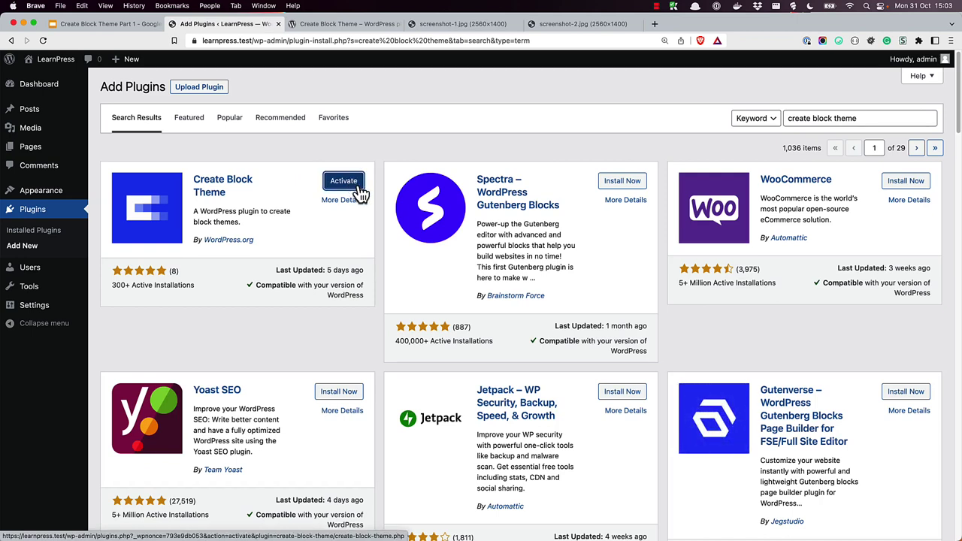
{"action": "left_click", "coordinate": [361, 188]}
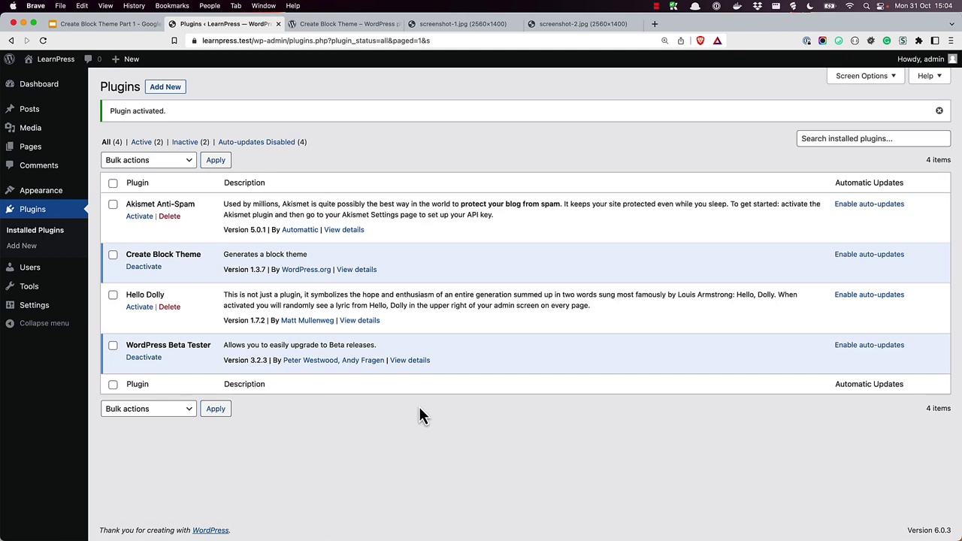
{"action": "mouse_move", "coordinate": [62, 193]}
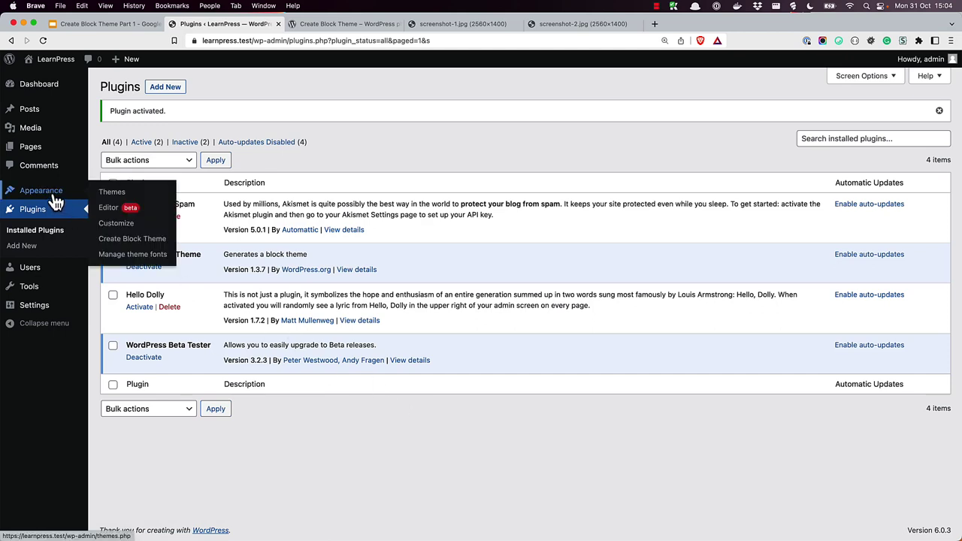
{"action": "left_click", "coordinate": [126, 242]}
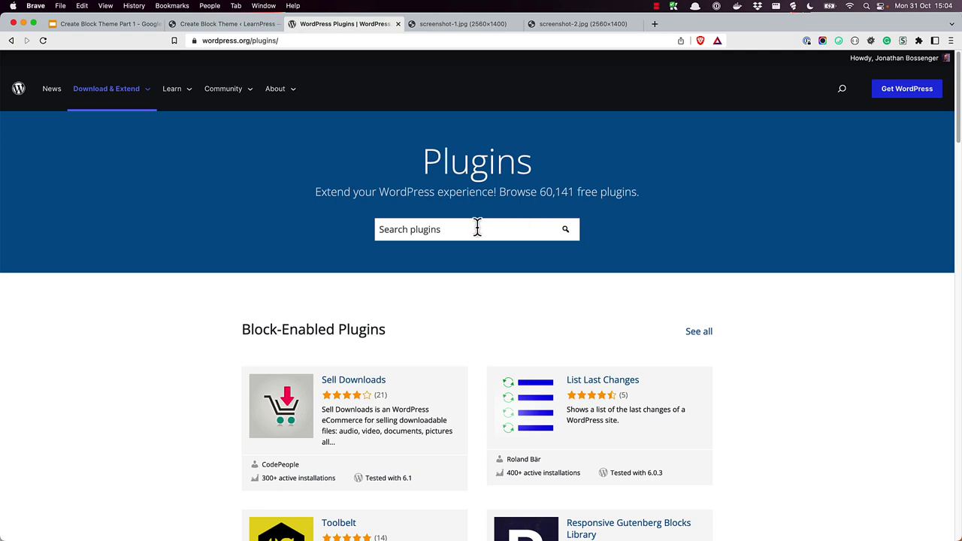
Step: Search the WordPress.org plugin directory for "create block theme" and open the Create Block Theme plugin page
{"action": "type", "text": "create block theme"}
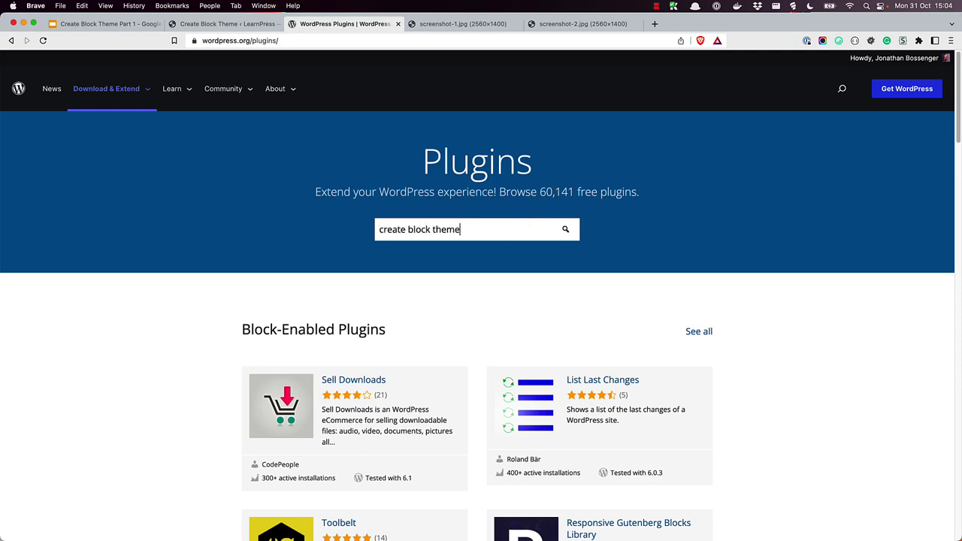
{"action": "key", "text": "Return"}
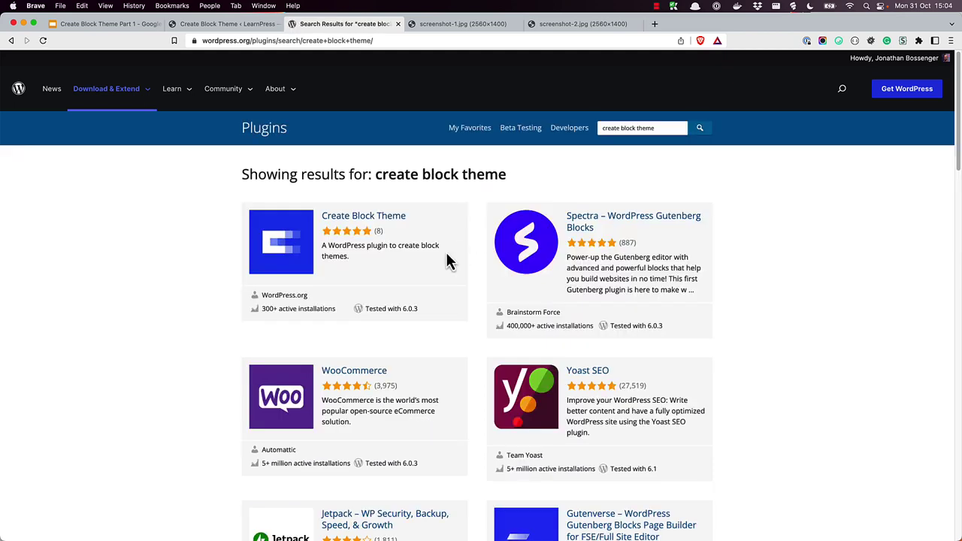
{"action": "left_click", "coordinate": [362, 219]}
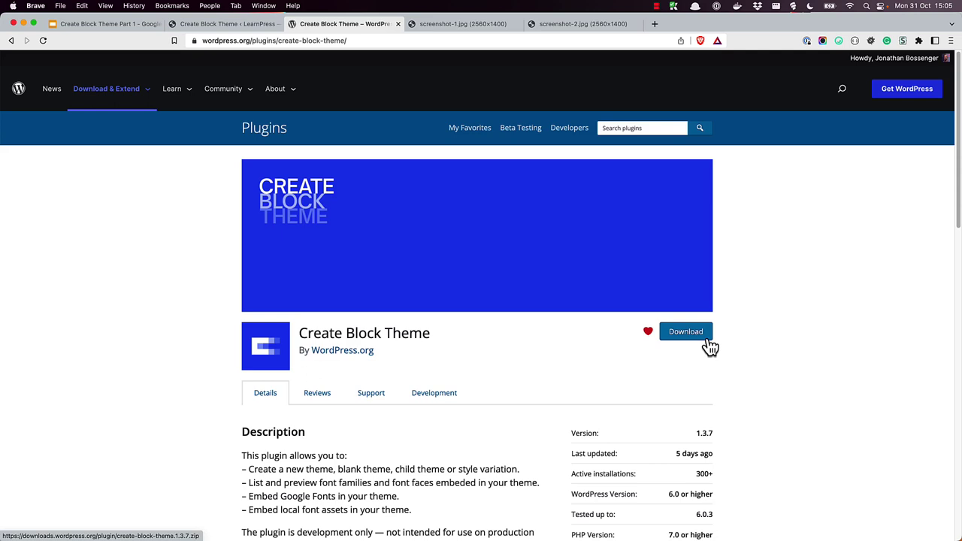
Step: Generate a blank theme named "New Blank Theme" with Create Block Theme on the LearnPress site
{"action": "key", "text": "ctrl+shift+Tab"}
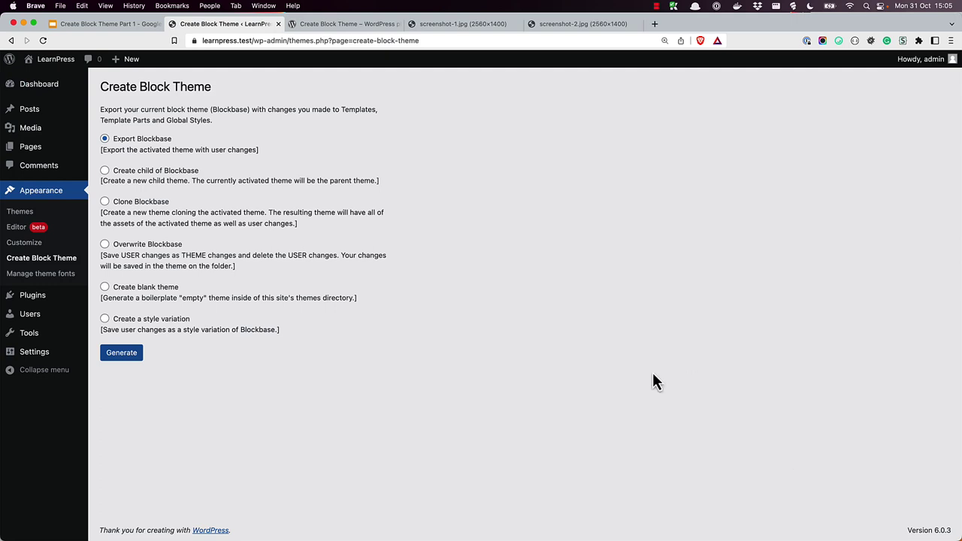
{"action": "left_click", "coordinate": [110, 293]}
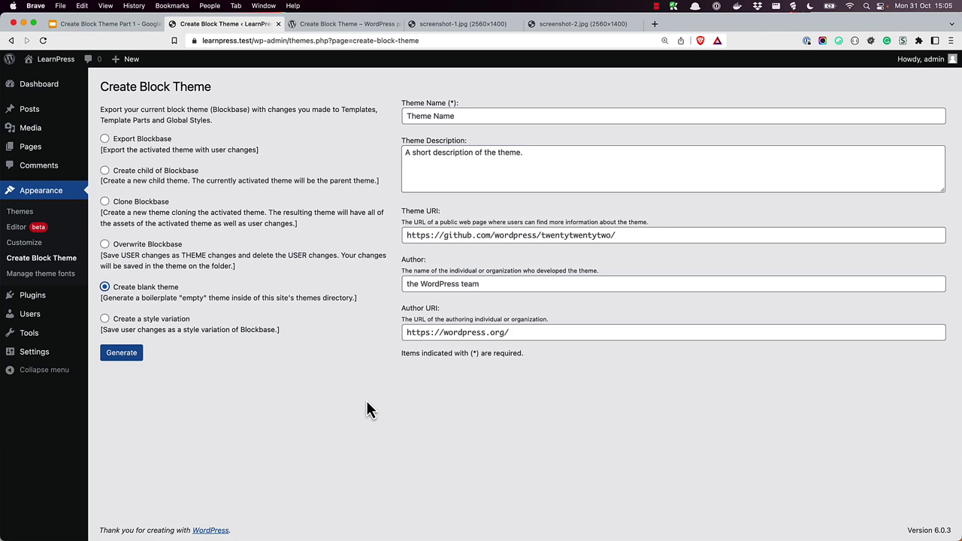
{"action": "left_click", "coordinate": [474, 118]}
{"action": "type", "text": "New Blank Theme"}
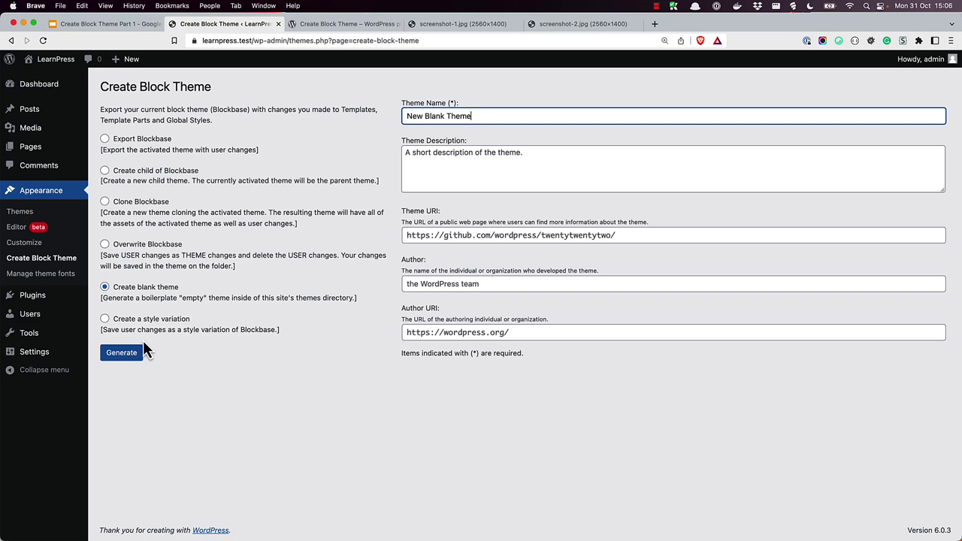
{"action": "left_click", "coordinate": [123, 353]}
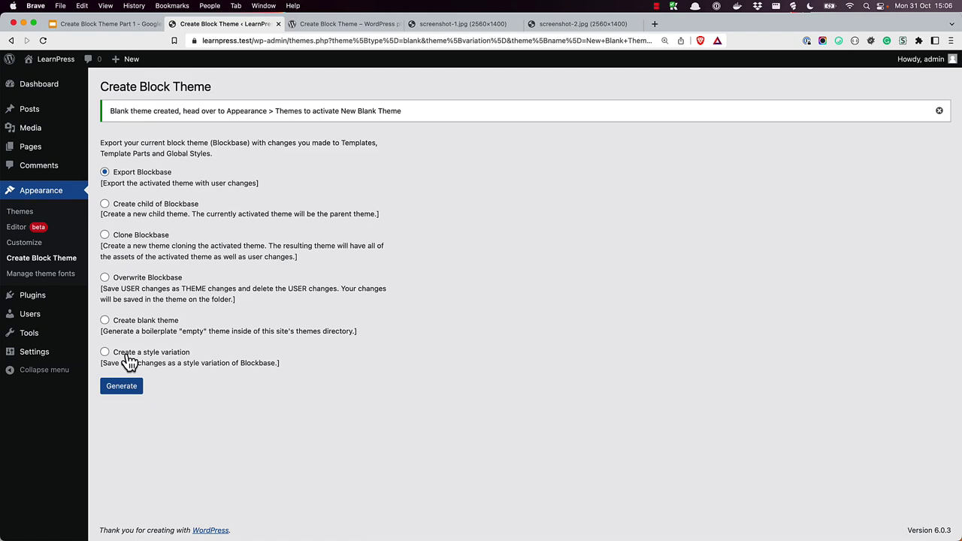
Step: Activate New Blank Theme on the LearnPress site and open it in the site editor
{"action": "left_click", "coordinate": [24, 218]}
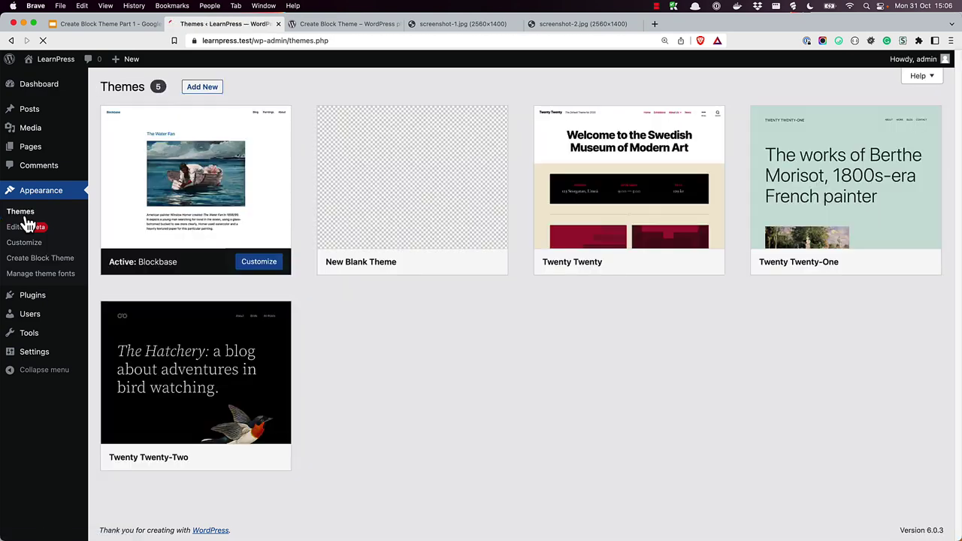
{"action": "left_click", "coordinate": [434, 184]}
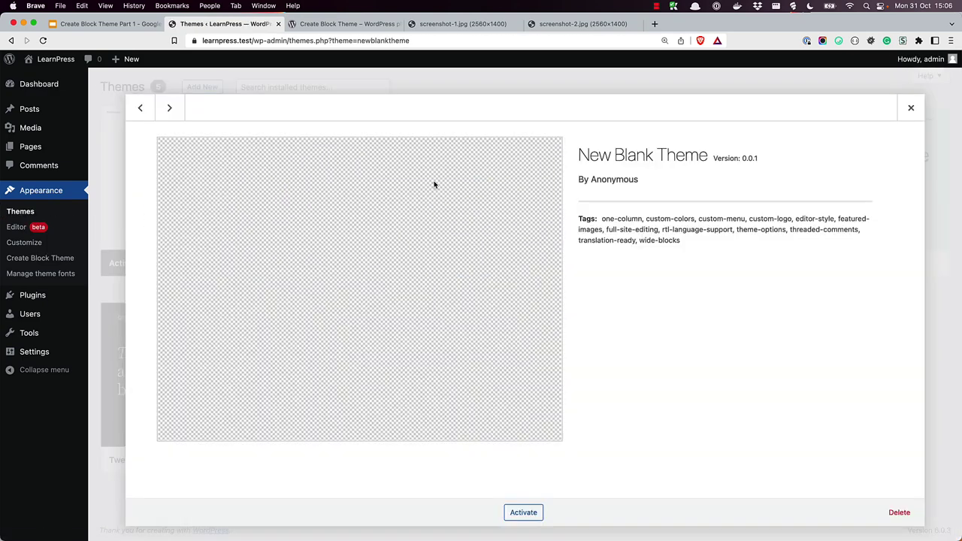
{"action": "left_click", "coordinate": [530, 513]}
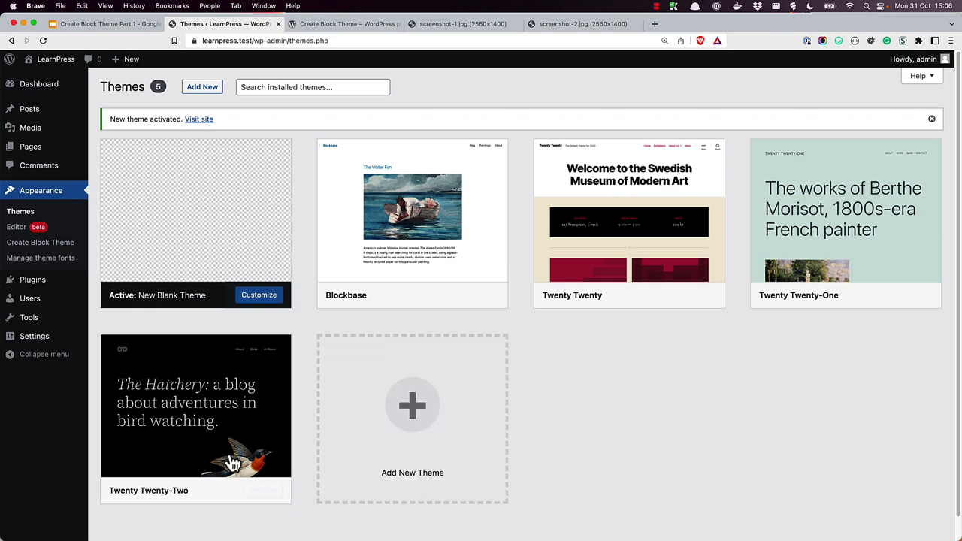
{"action": "left_click", "coordinate": [16, 230]}
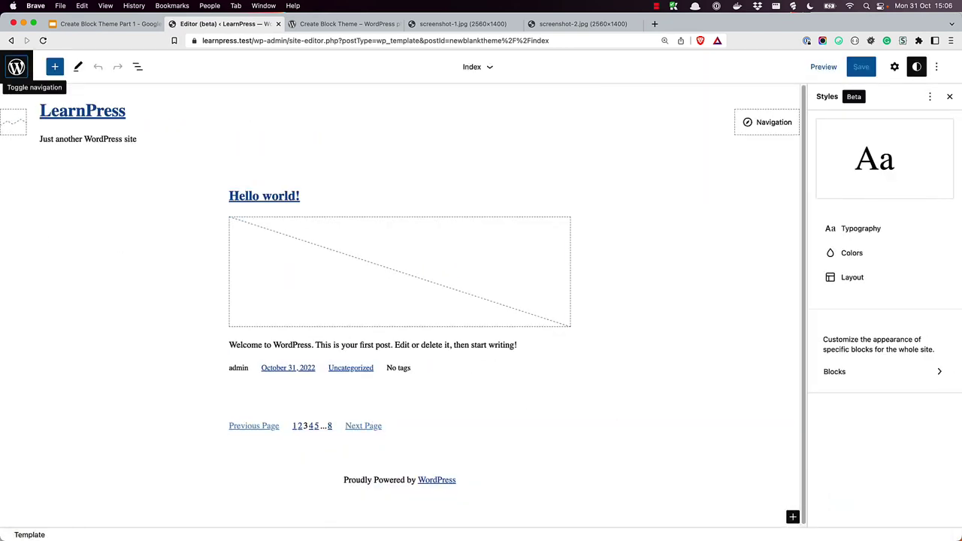
Step: Switch to Visual Studio Code and examine newblanktheme's style.css, index.html template, theme.json, readme.txt and parts folder
{"action": "key", "text": "super+Tab"}
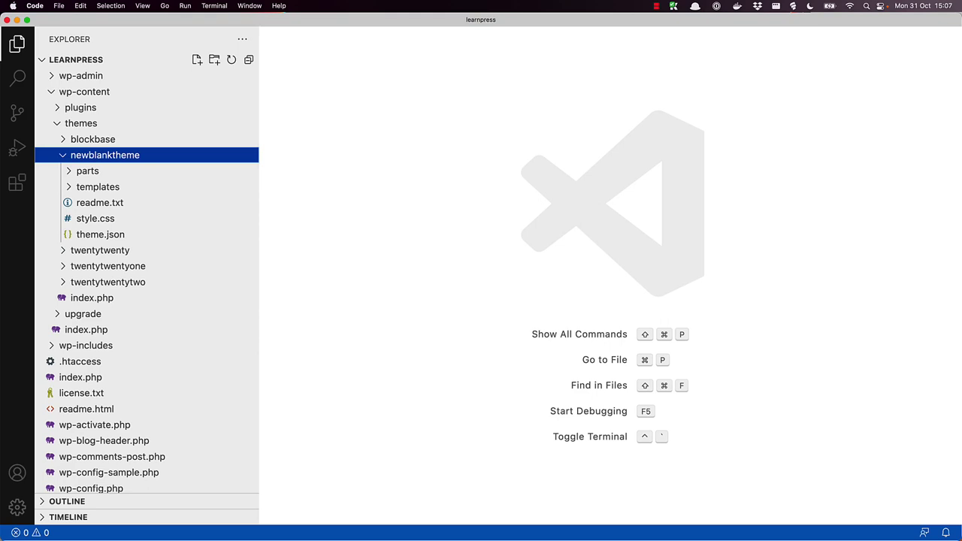
{"action": "left_click", "coordinate": [104, 223]}
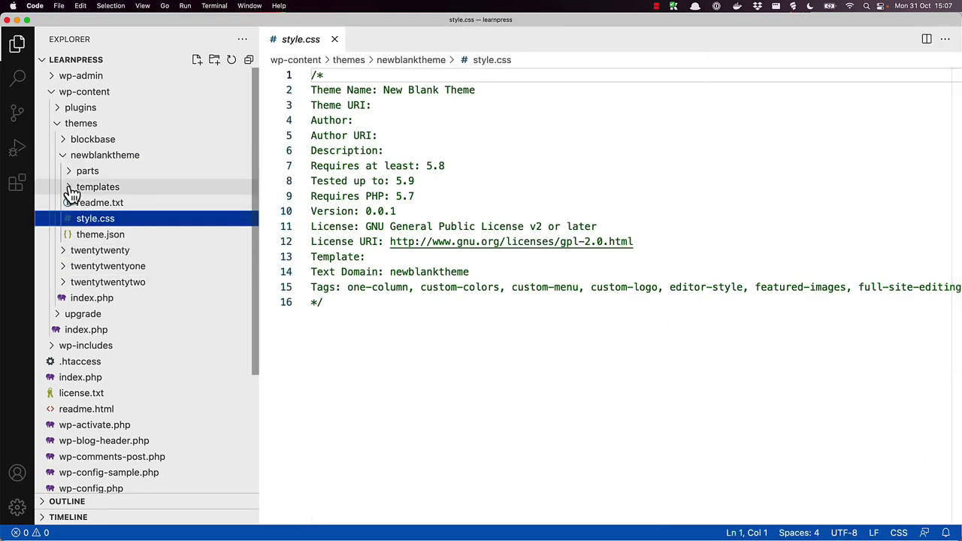
{"action": "left_click", "coordinate": [70, 191]}
{"action": "left_click", "coordinate": [96, 205]}
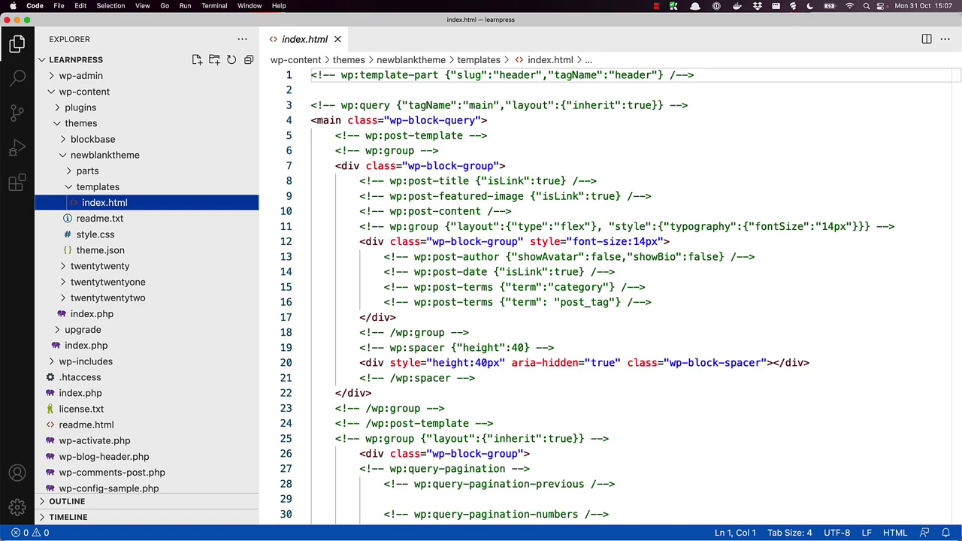
{"action": "left_click", "coordinate": [109, 256]}
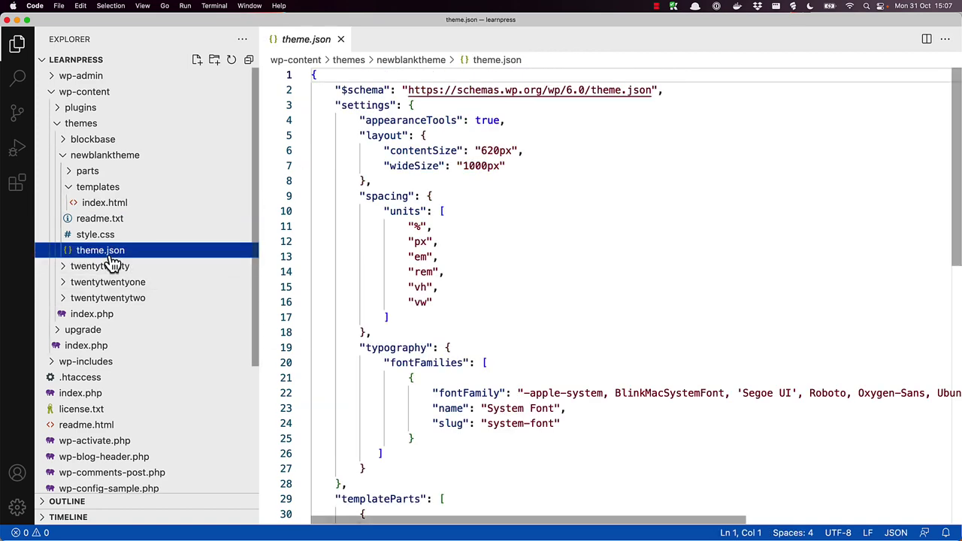
{"action": "left_click", "coordinate": [96, 221]}
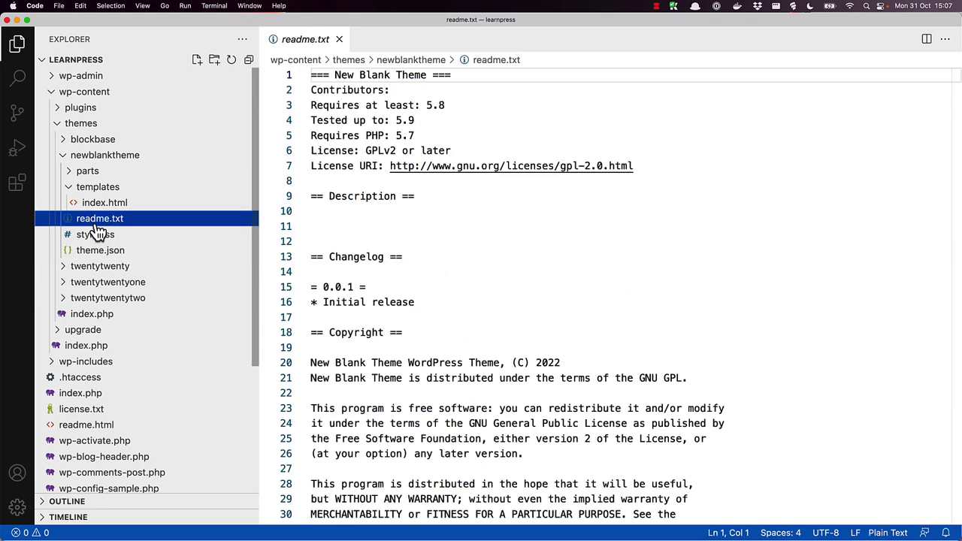
{"action": "left_click", "coordinate": [75, 174]}
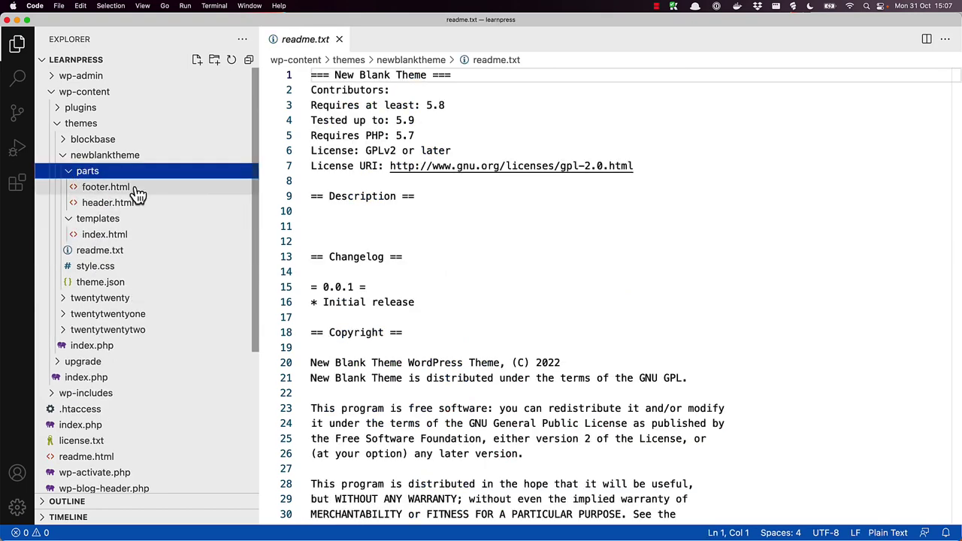
{"action": "left_click", "coordinate": [190, 204]}
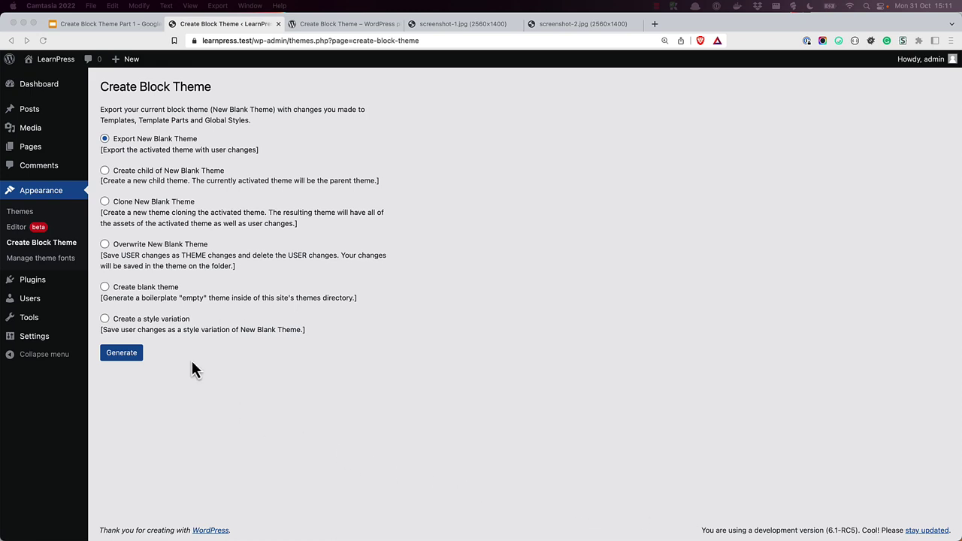
Step: Select the option to overwrite New Blank Theme on the Create Block Theme page
{"action": "left_click", "coordinate": [106, 245]}
{"action": "left_click", "coordinate": [106, 245]}
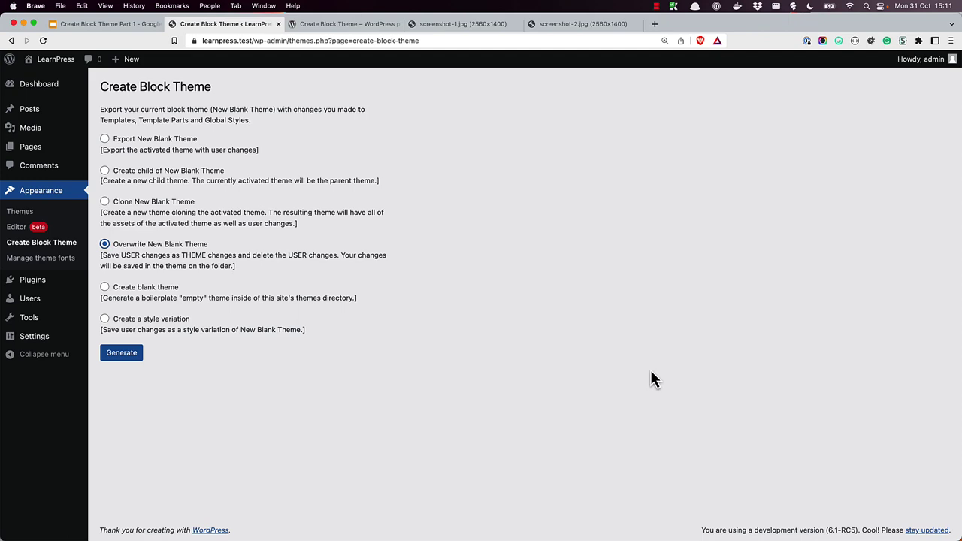
Step: Open the Single template in the site editor and show its block list
{"action": "left_click", "coordinate": [13, 228]}
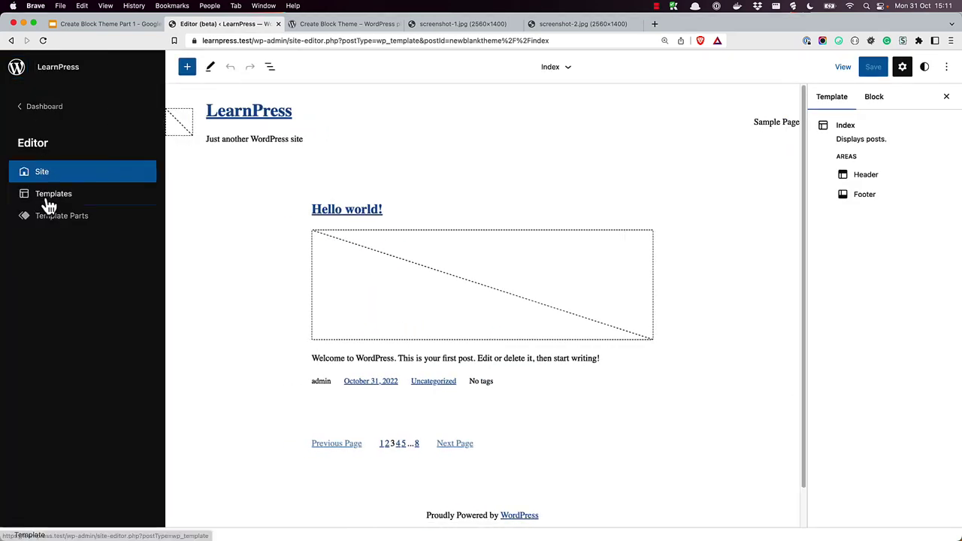
{"action": "left_click", "coordinate": [46, 197]}
{"action": "left_click", "coordinate": [336, 185]}
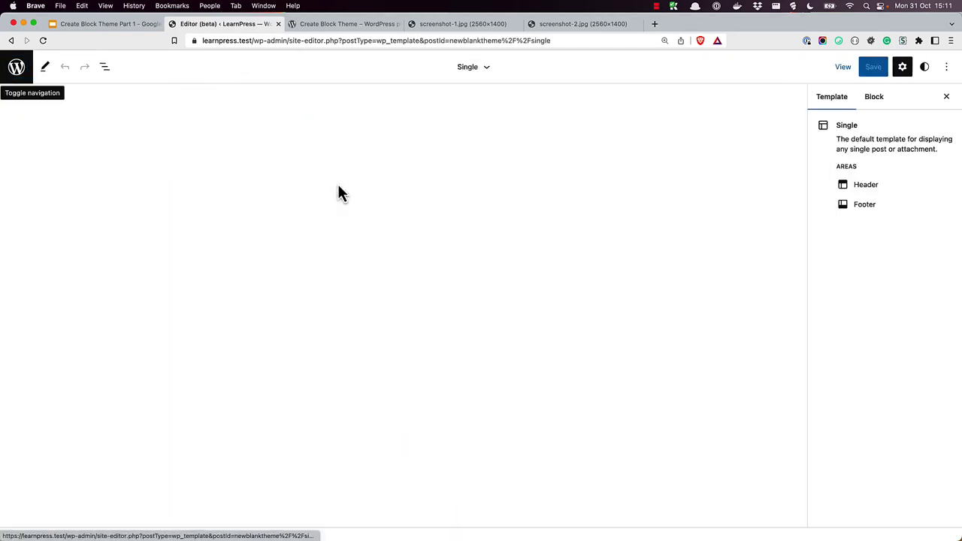
{"action": "left_click", "coordinate": [138, 67]}
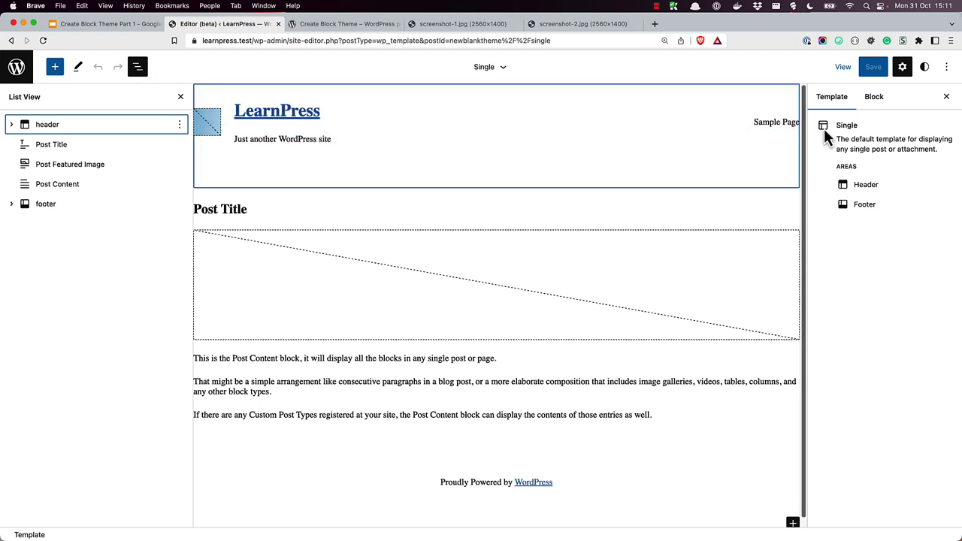
Step: Give the Single template a near-black background, green text and purple links in the global styles and save the template and styles
{"action": "left_click", "coordinate": [924, 69]}
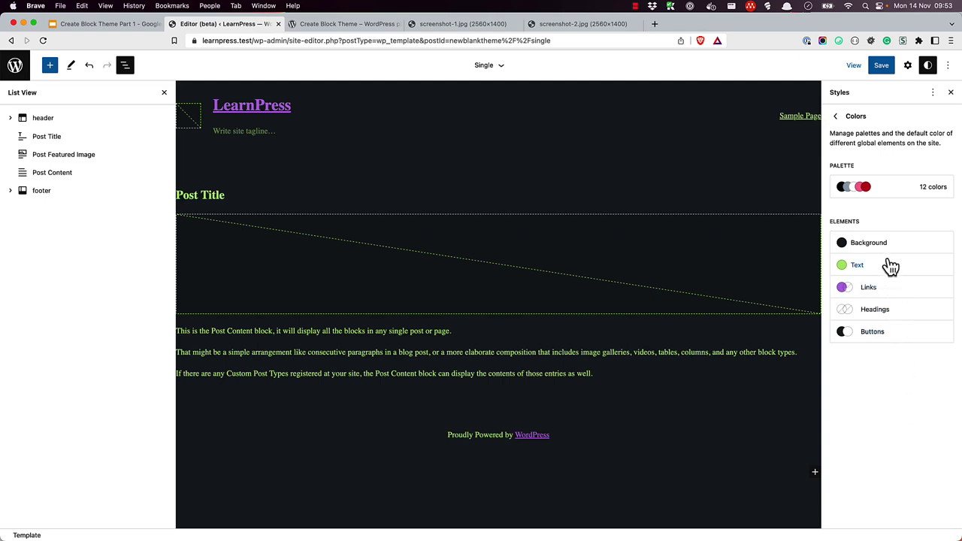
{"action": "left_click", "coordinate": [885, 70]}
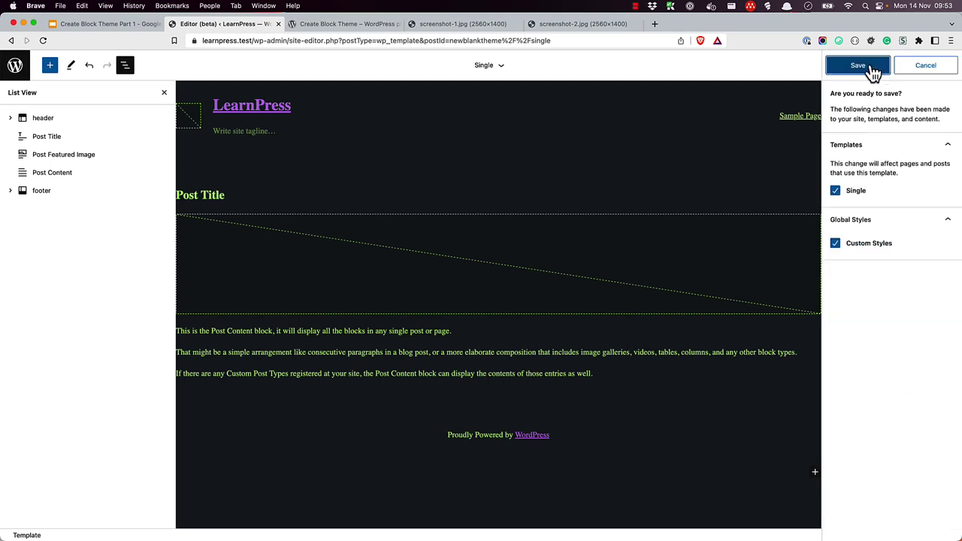
{"action": "left_click", "coordinate": [872, 69]}
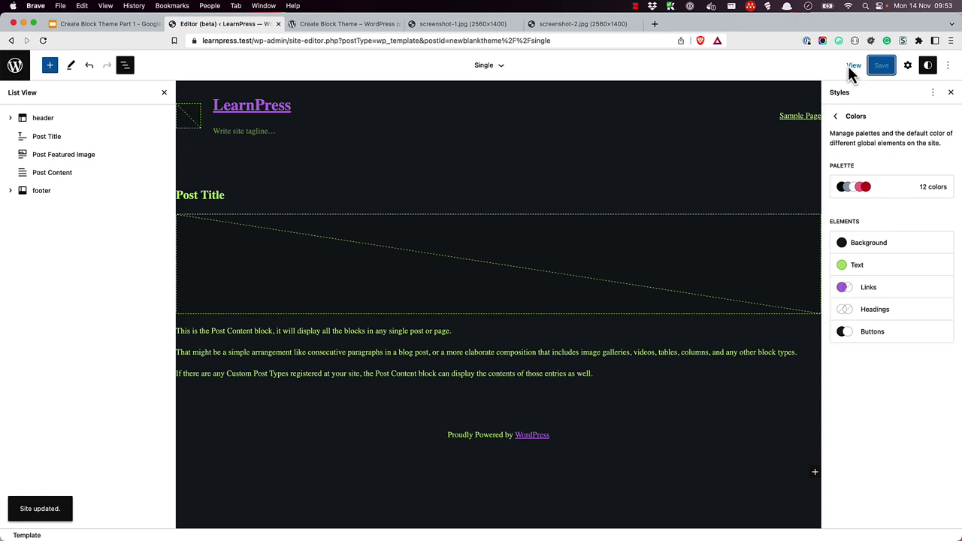
Step: Return to the Create Block Theme page and overwrite New Blank Theme with the saved user changes
{"action": "left_click", "coordinate": [15, 66]}
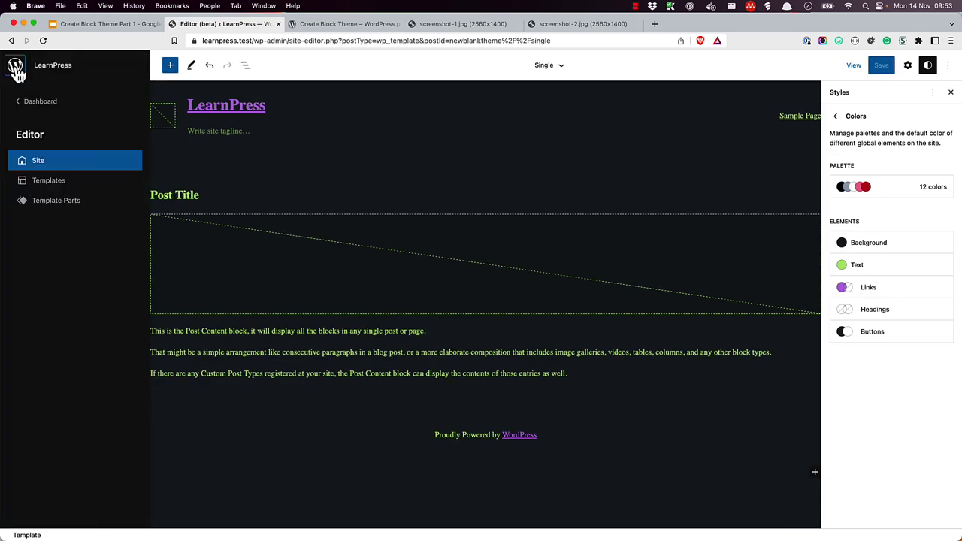
{"action": "left_click", "coordinate": [30, 102]}
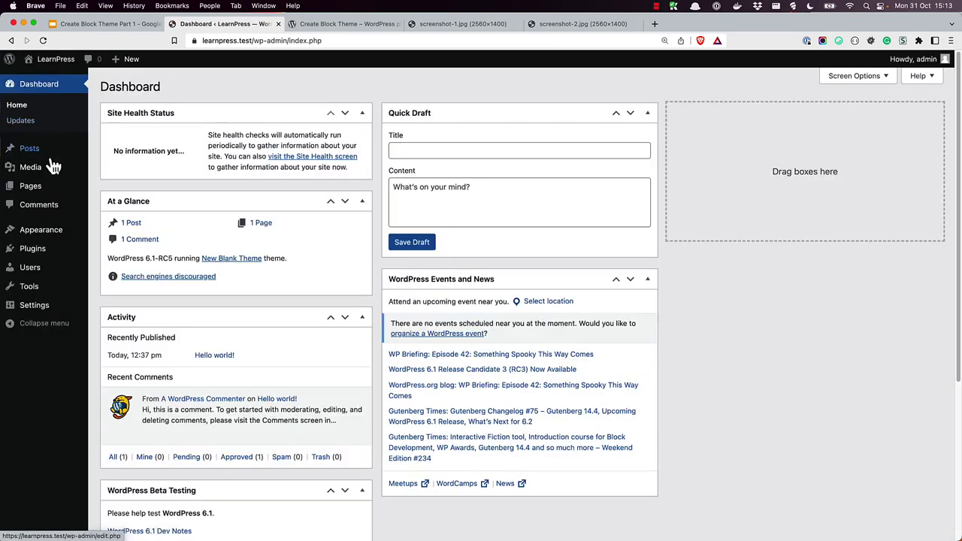
{"action": "mouse_move", "coordinate": [47, 231]}
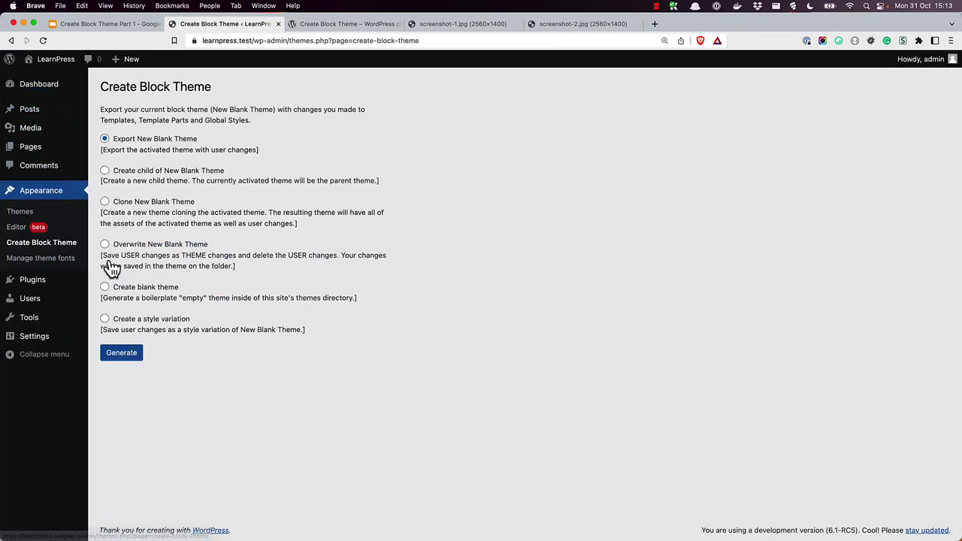
{"action": "left_click", "coordinate": [105, 244]}
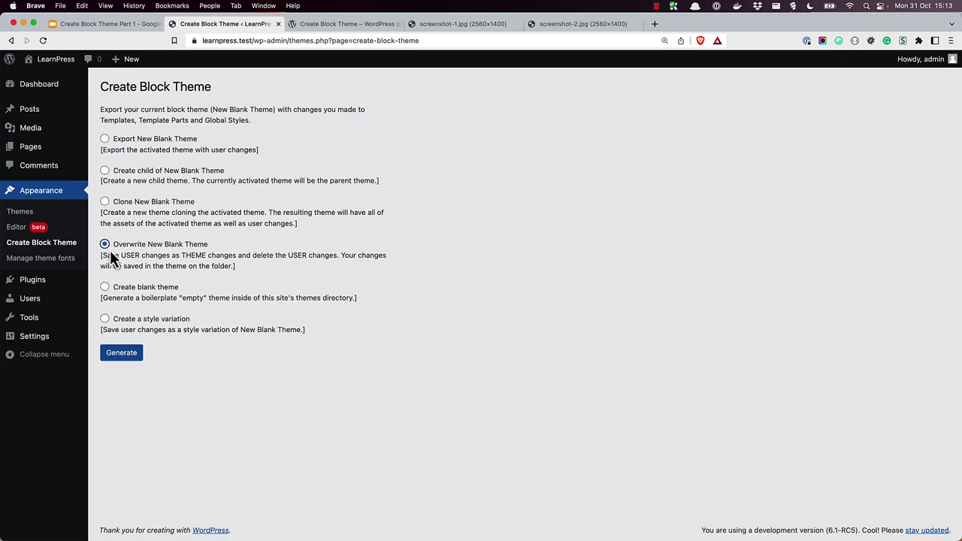
{"action": "left_click", "coordinate": [124, 355]}
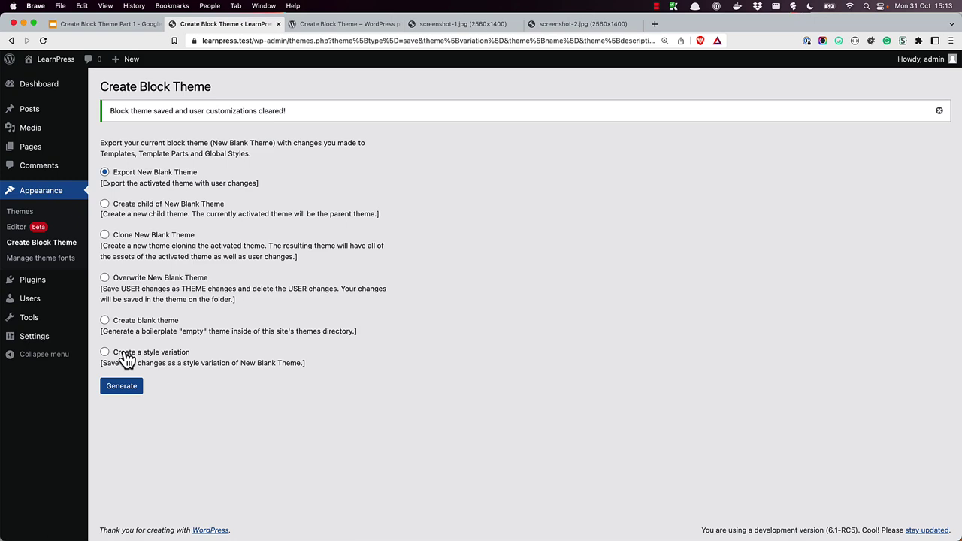
Step: Switch to Visual Studio Code and examine newblanktheme's single.html template and the color styles in theme.json
{"action": "key", "text": "super+Tab"}
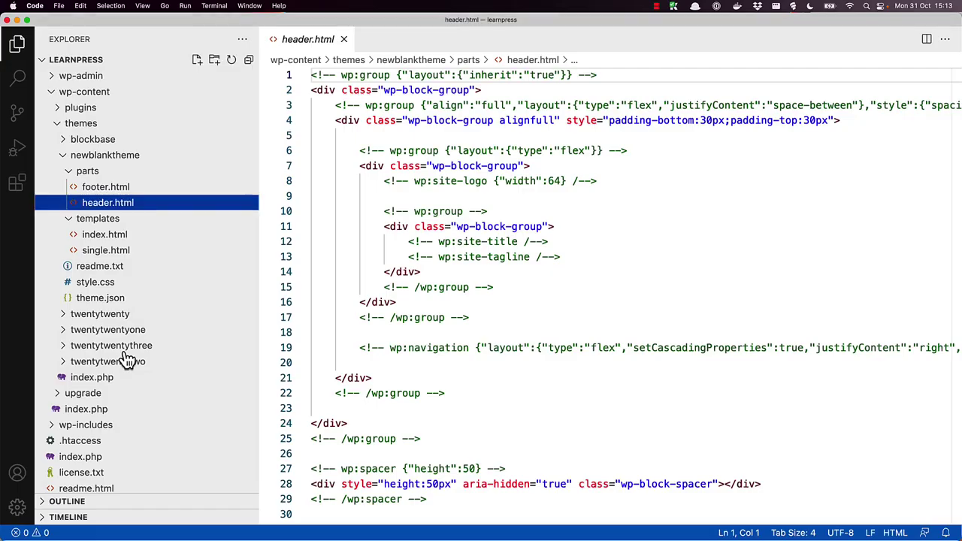
{"action": "left_click", "coordinate": [107, 256]}
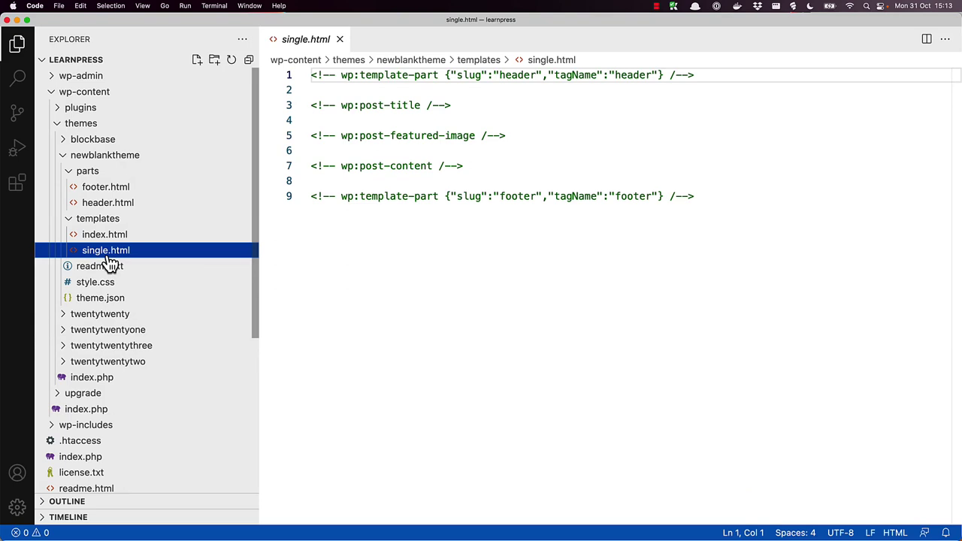
{"action": "left_click", "coordinate": [105, 300]}
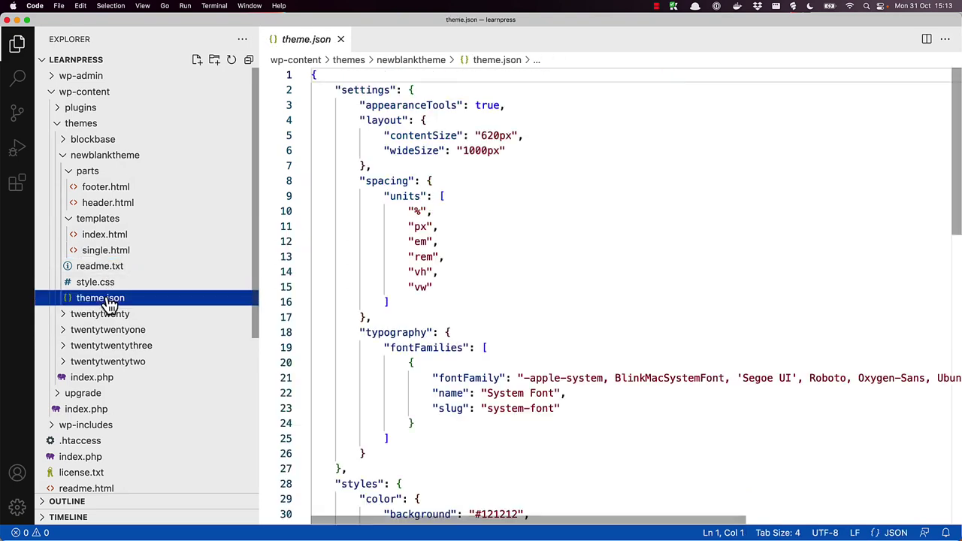
{"action": "scroll", "coordinate": [542, 317], "scroll_direction": "down", "scroll_amount": 5}
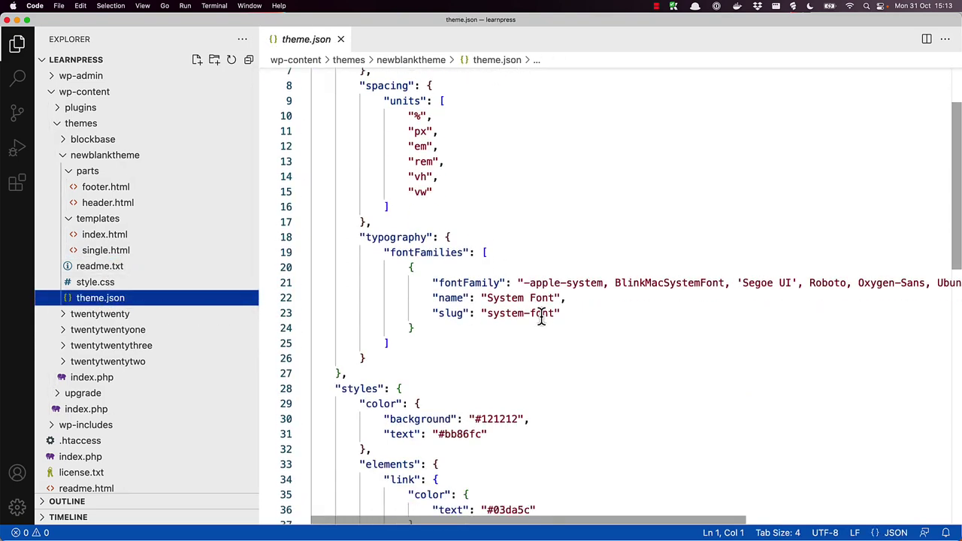
{"action": "scroll", "coordinate": [541, 316], "scroll_direction": "down", "scroll_amount": 3}
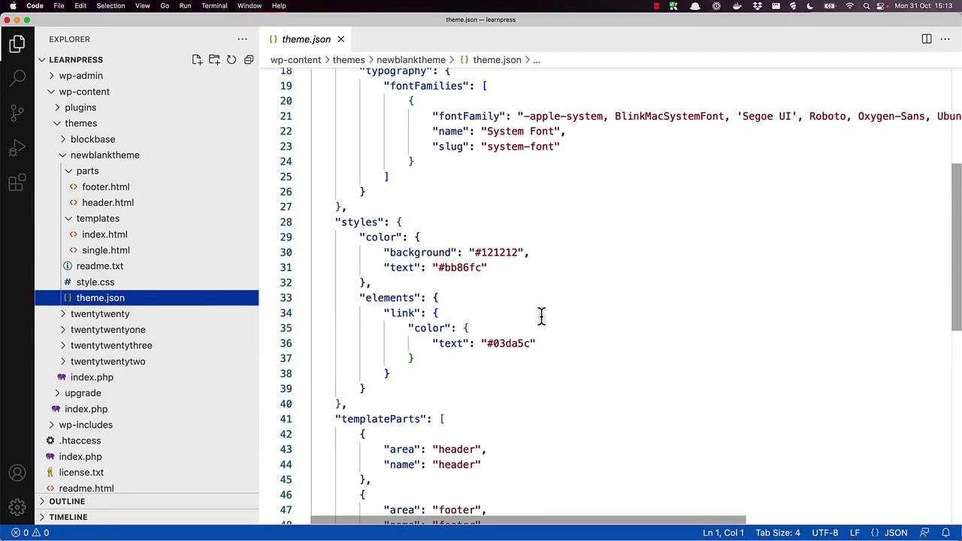
{"action": "scroll", "coordinate": [541, 316], "scroll_direction": "down", "scroll_amount": 1}
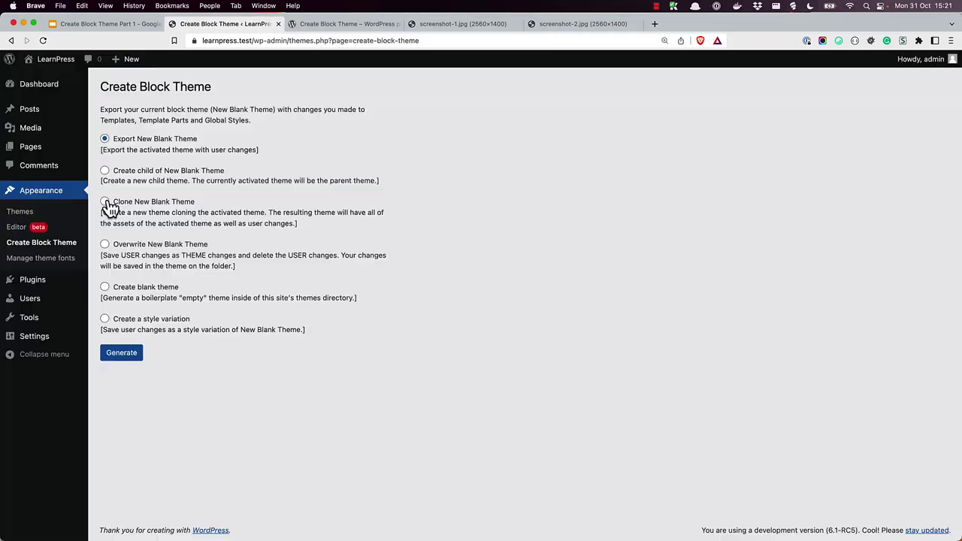
Step: Generate a clone of New Blank Theme named "Cloned Theme" and save clonedtheme.zip to the Desktop
{"action": "left_click", "coordinate": [104, 201]}
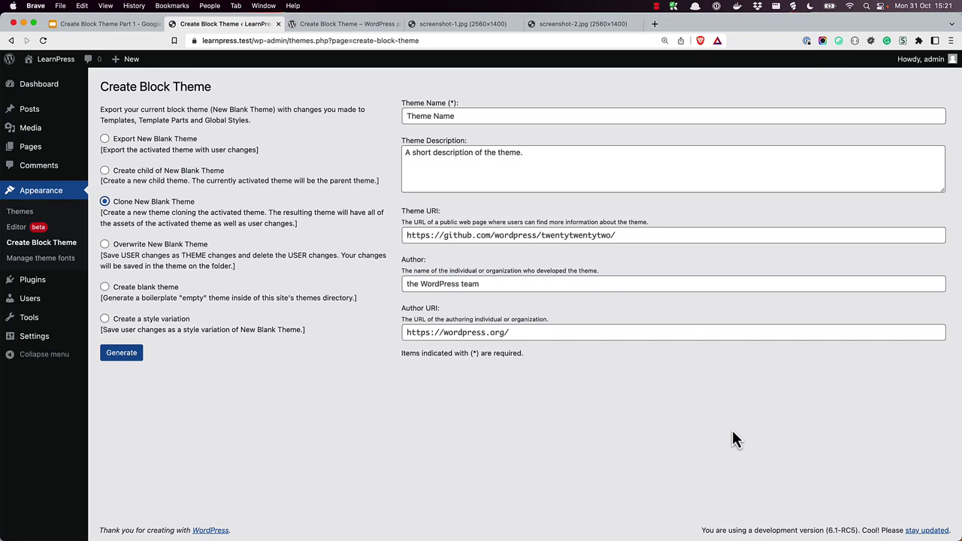
{"action": "left_click", "coordinate": [468, 116]}
{"action": "type", "text": "Clone"}
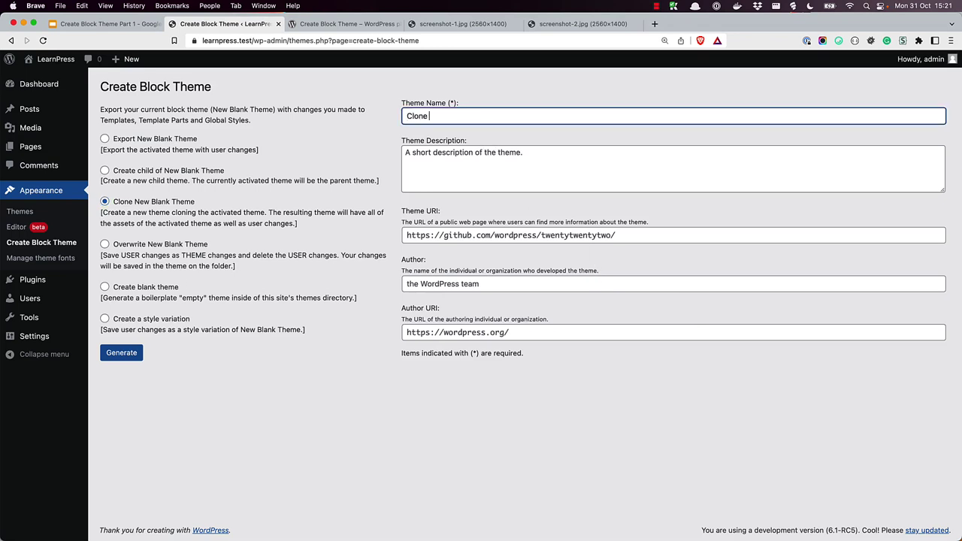
{"action": "type", "text": "d Theme"}
{"action": "left_click", "coordinate": [136, 358]}
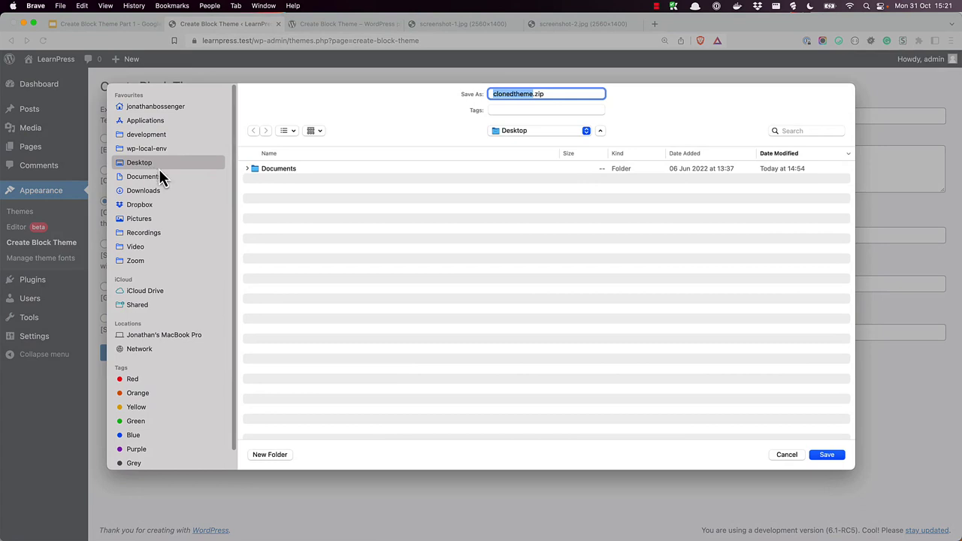
{"action": "left_click", "coordinate": [830, 457]}
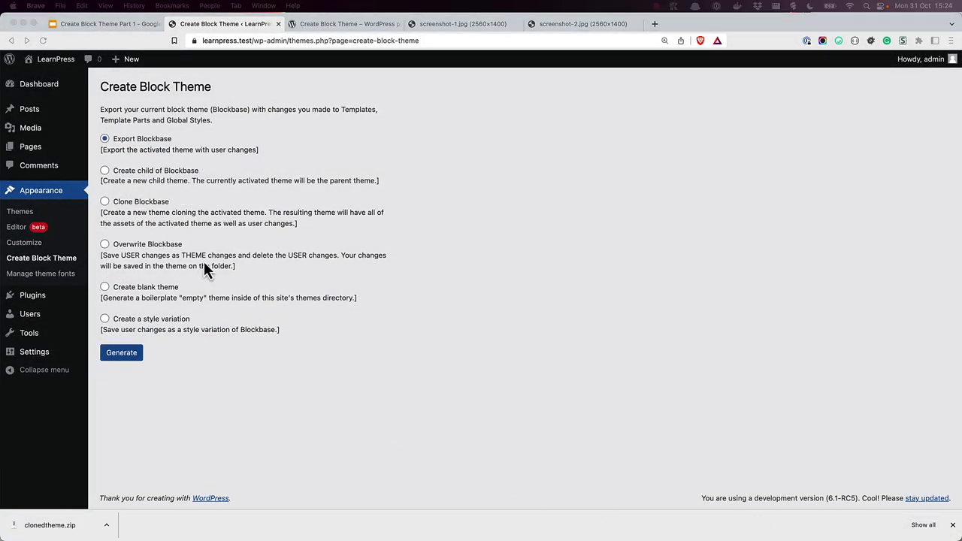
Step: Restyle Blockbase in the site editor with a near-black background, green text and purple links, and return to the Create Block Theme page
{"action": "left_click", "coordinate": [105, 172]}
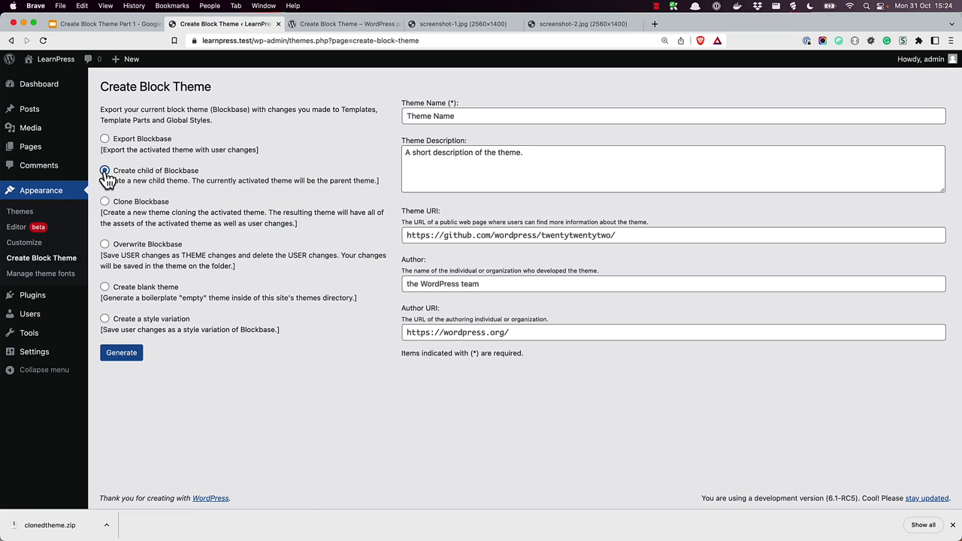
{"action": "left_click", "coordinate": [30, 214]}
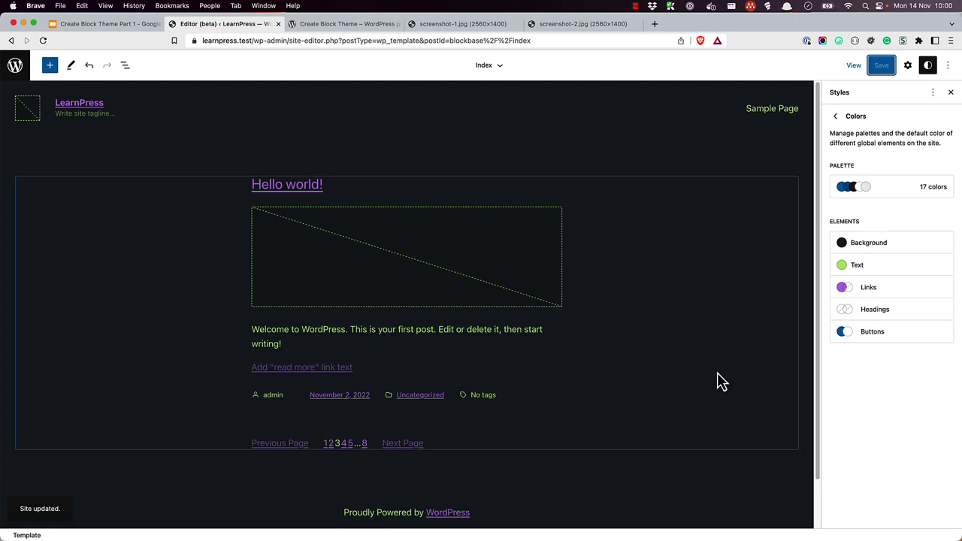
{"action": "left_click", "coordinate": [21, 74]}
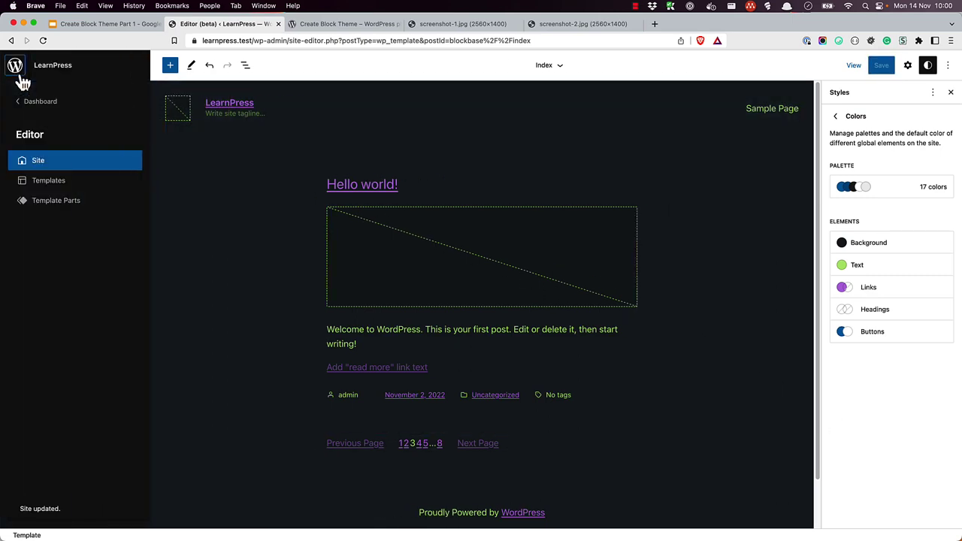
{"action": "left_click", "coordinate": [41, 103]}
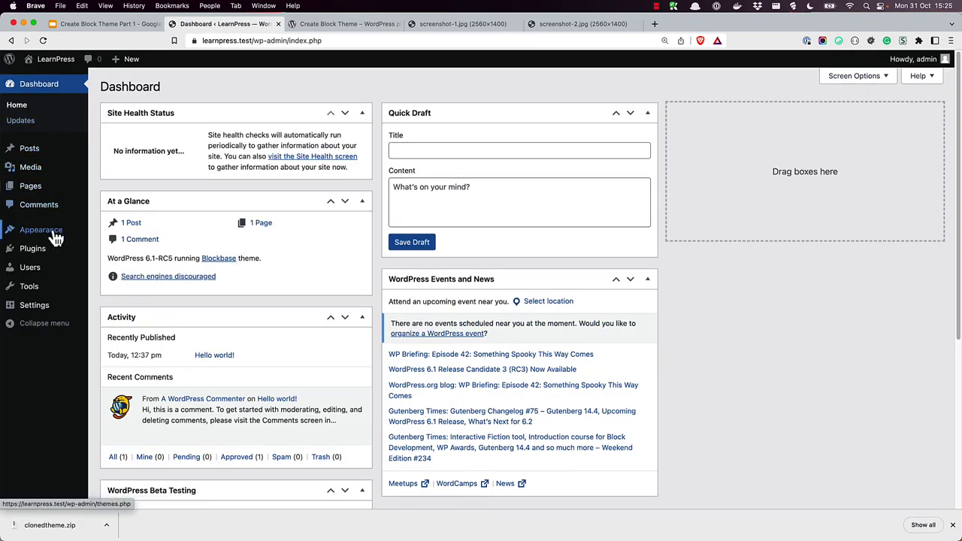
{"action": "mouse_move", "coordinate": [54, 232]}
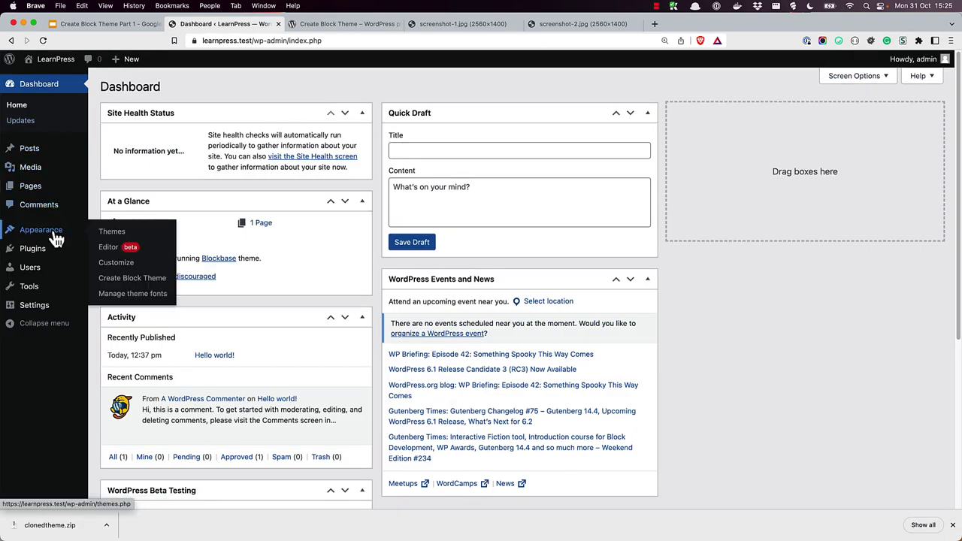
{"action": "left_click", "coordinate": [129, 278]}
Step: Generate a child theme of Blockbase named "Blockbase Child Theme" and save blockbasechildtheme.zip to the Desktop
{"action": "left_click", "coordinate": [106, 172]}
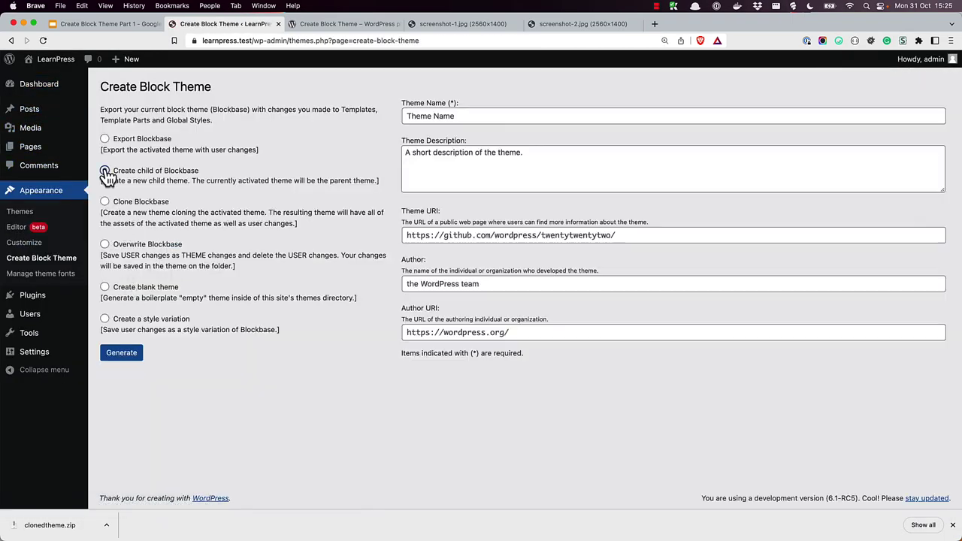
{"action": "left_click", "coordinate": [492, 117]}
{"action": "type", "text": "Block"}
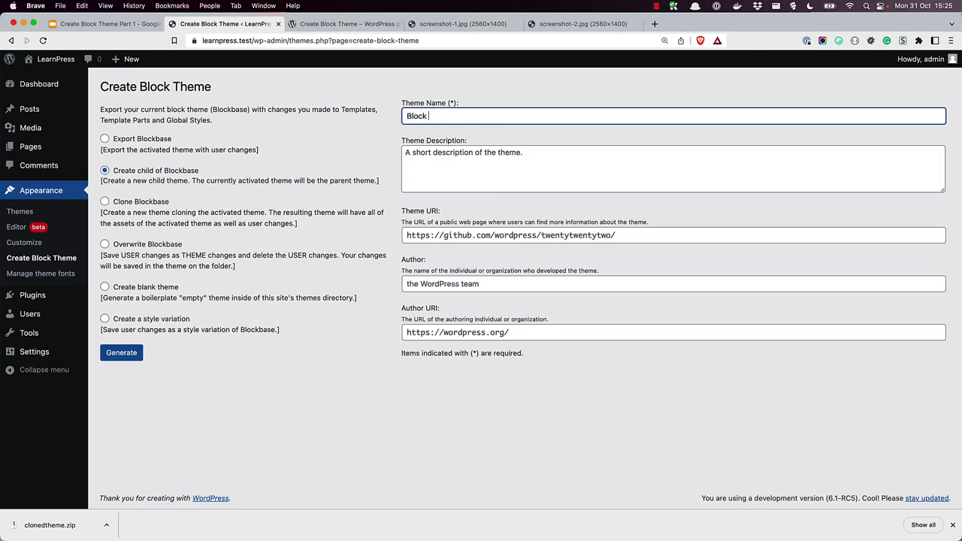
{"action": "key", "text": "BackSpace"}
{"action": "type", "text": "base Child Theme"}
{"action": "left_click", "coordinate": [132, 355]}
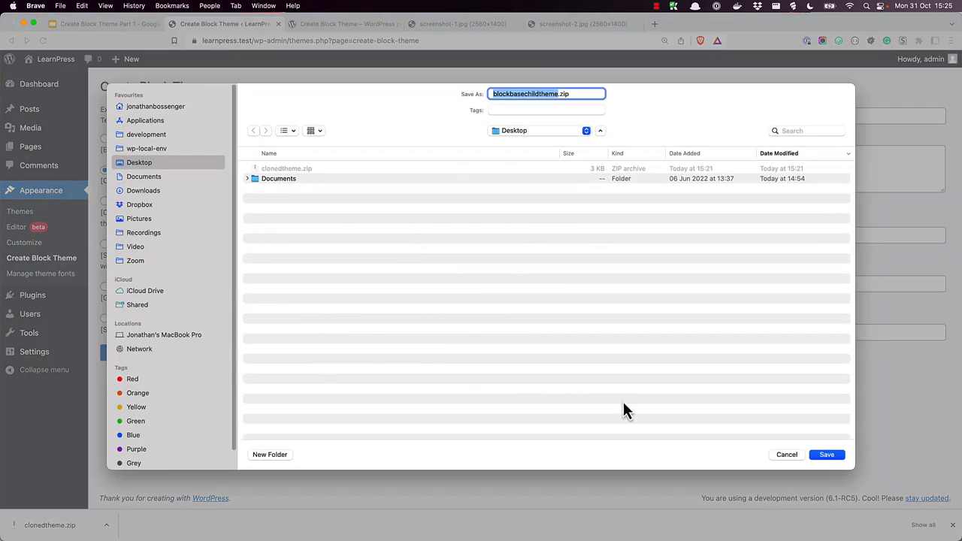
{"action": "left_click", "coordinate": [831, 460]}
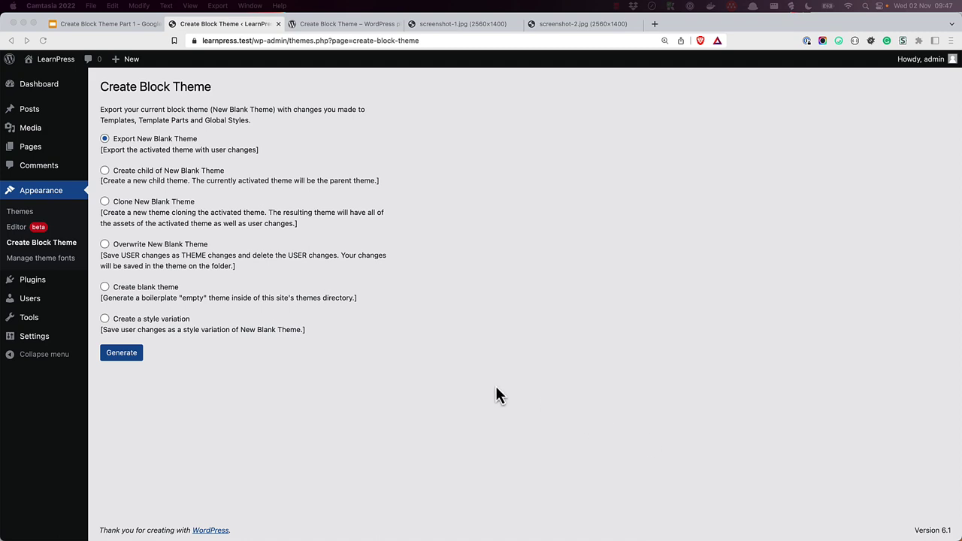
Step: Create a style variation of New Blank Theme named "Dark Theme"
{"action": "left_click", "coordinate": [106, 318]}
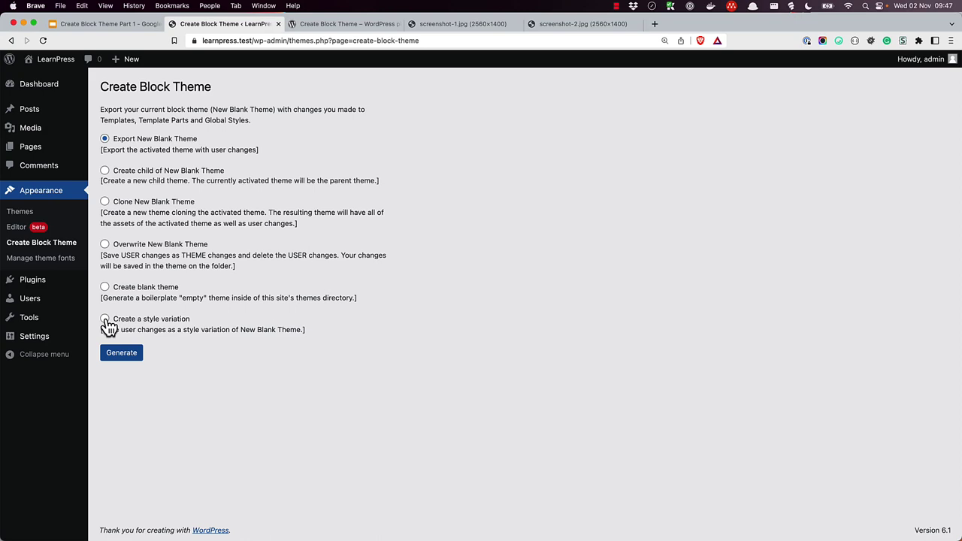
{"action": "left_click", "coordinate": [106, 319]}
{"action": "left_click", "coordinate": [104, 319]}
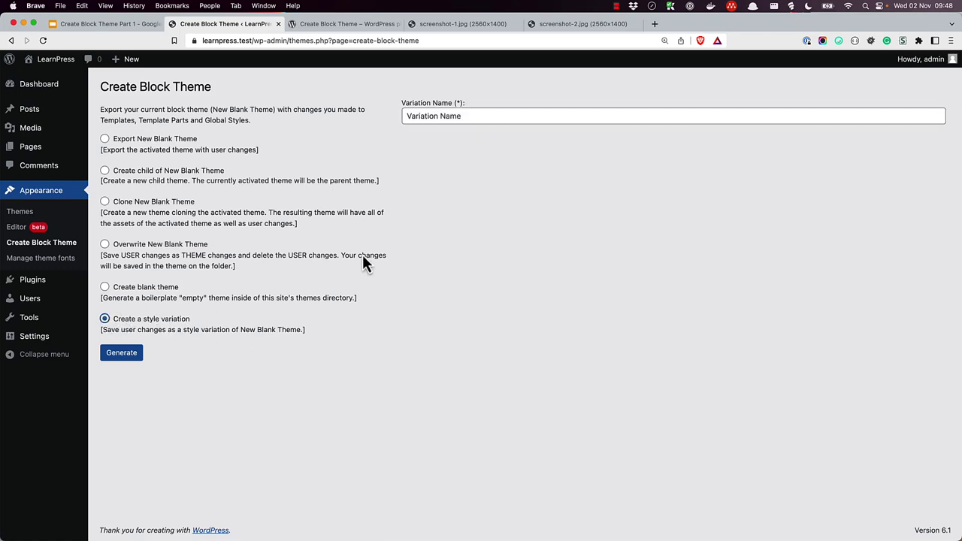
{"action": "left_click", "coordinate": [483, 119]}
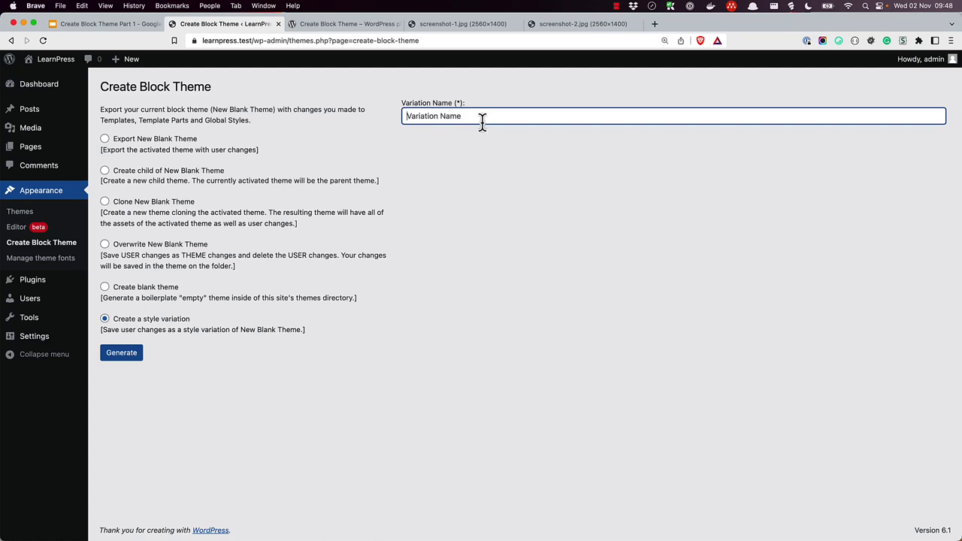
{"action": "type", "text": "Dark Theme"}
{"action": "left_click", "coordinate": [134, 358]}
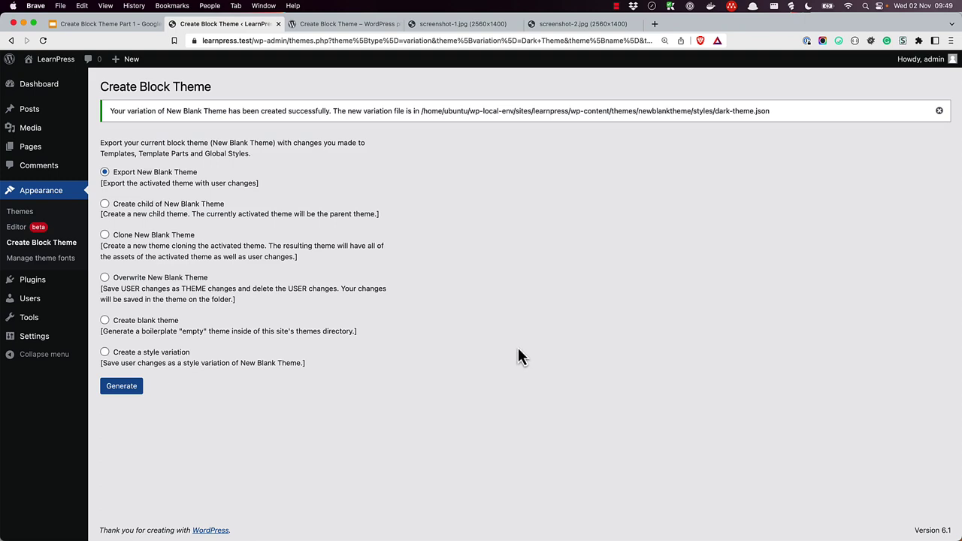
Step: Open New Blank Theme in the site editor and apply the dark-theme style variation to the site
{"action": "left_click", "coordinate": [27, 233]}
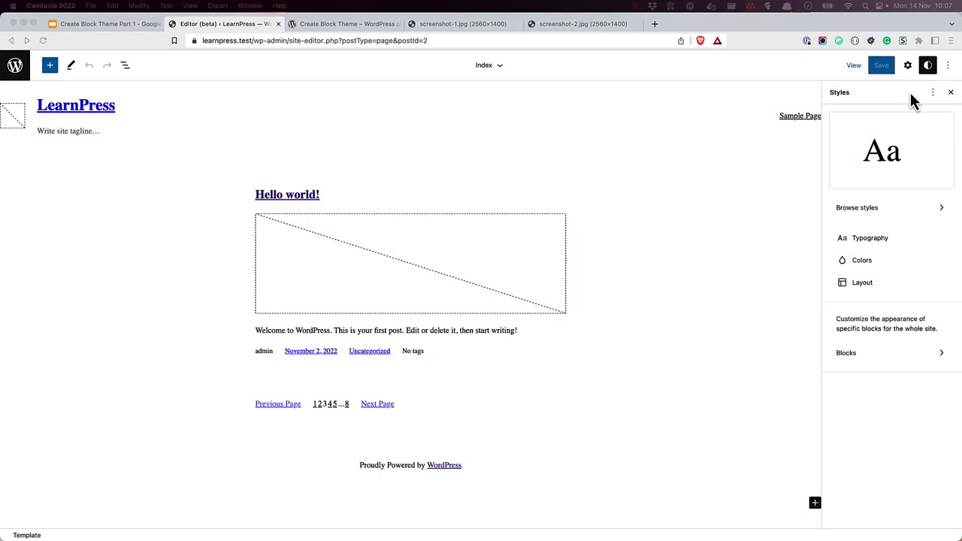
{"action": "left_click", "coordinate": [870, 208]}
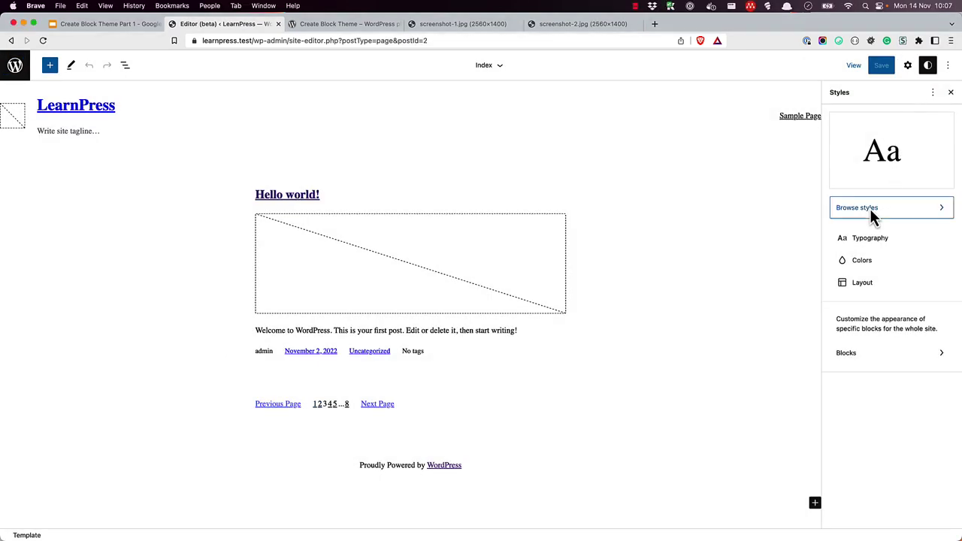
{"action": "left_click", "coordinate": [870, 208]}
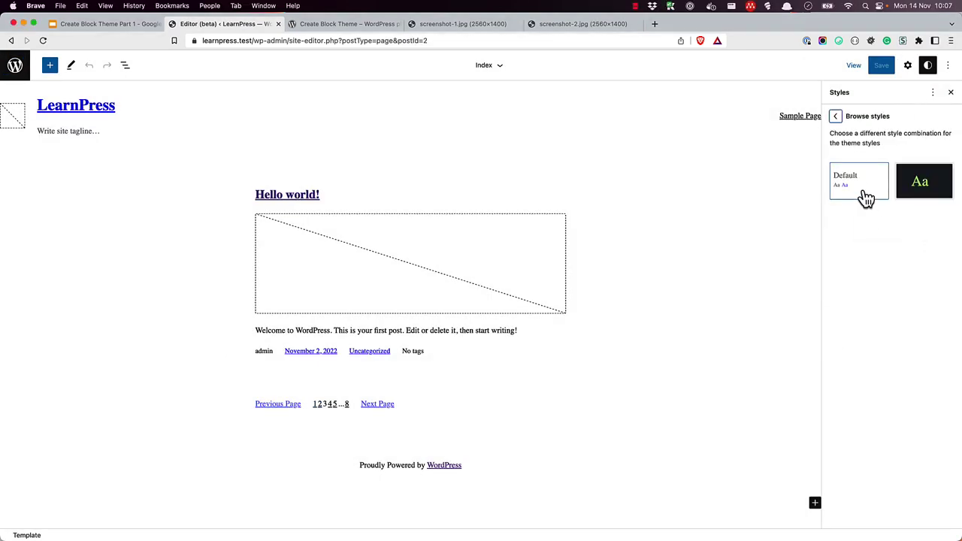
{"action": "left_click", "coordinate": [936, 192]}
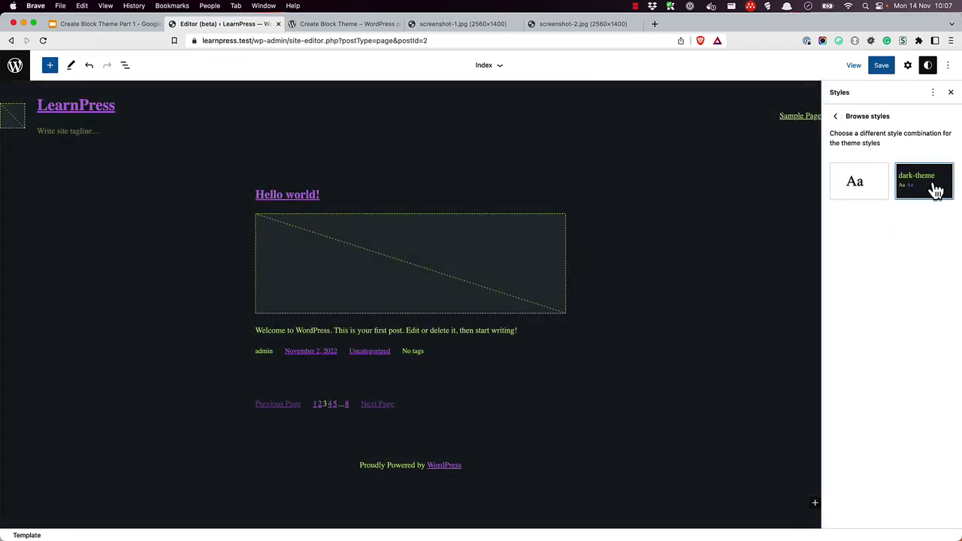
Step: Switch the site back to the default style combination and review dark-theme.json from newblanktheme's styles folder in Visual Studio Code
{"action": "left_click", "coordinate": [860, 192]}
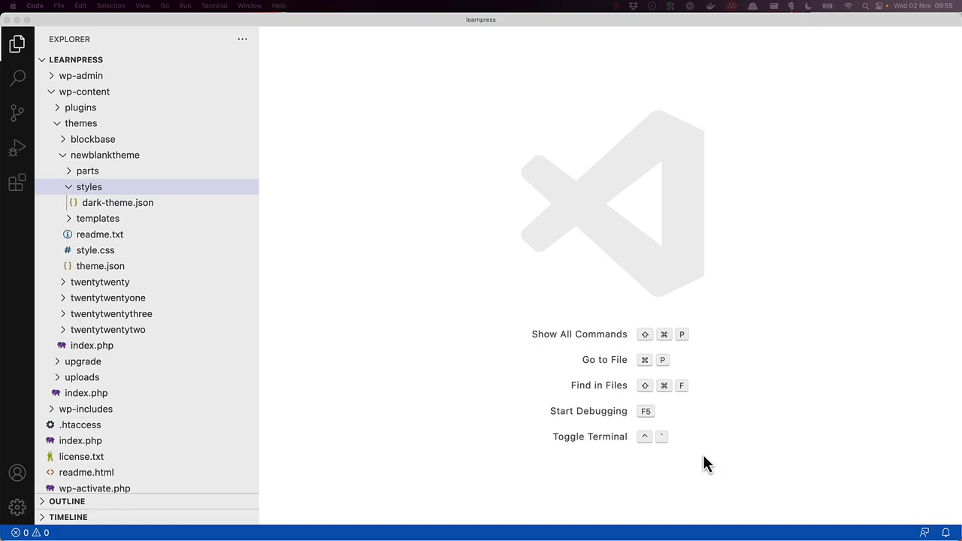
{"action": "left_click", "coordinate": [128, 205]}
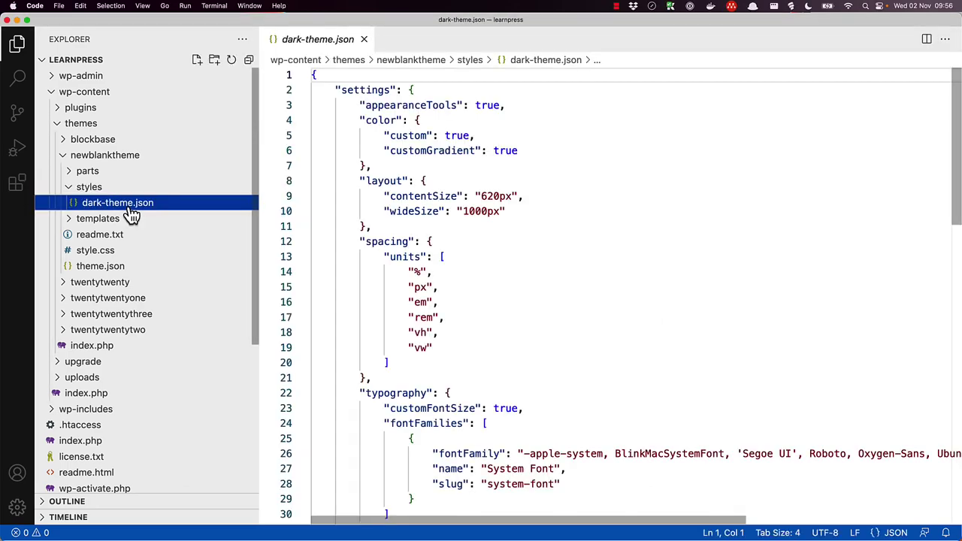
{"action": "scroll", "coordinate": [572, 312], "scroll_direction": "down", "scroll_amount": 10}
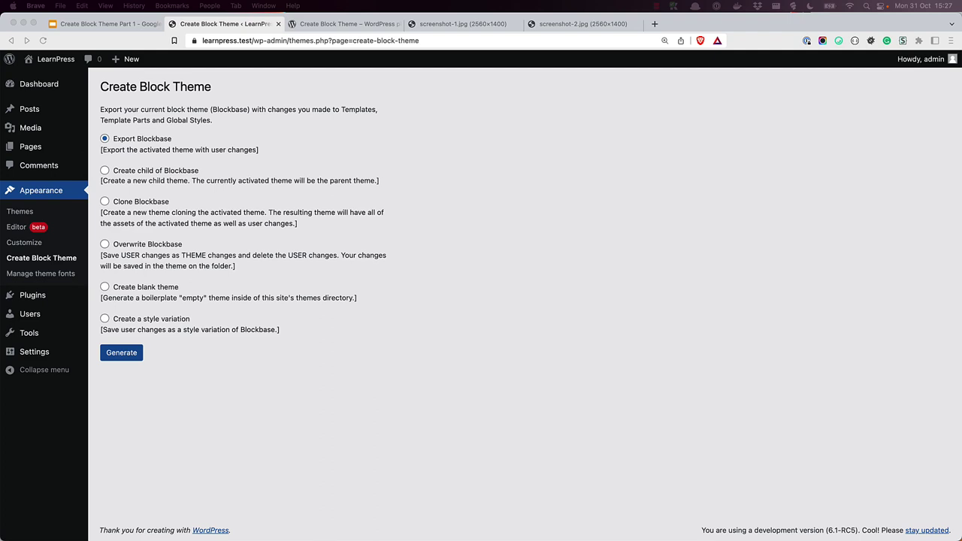
Step: In Brave, export Blockbase with its user changes, saving blockbase.zip to the Desktop, and open the page for adding new themes
{"action": "left_click", "coordinate": [114, 355]}
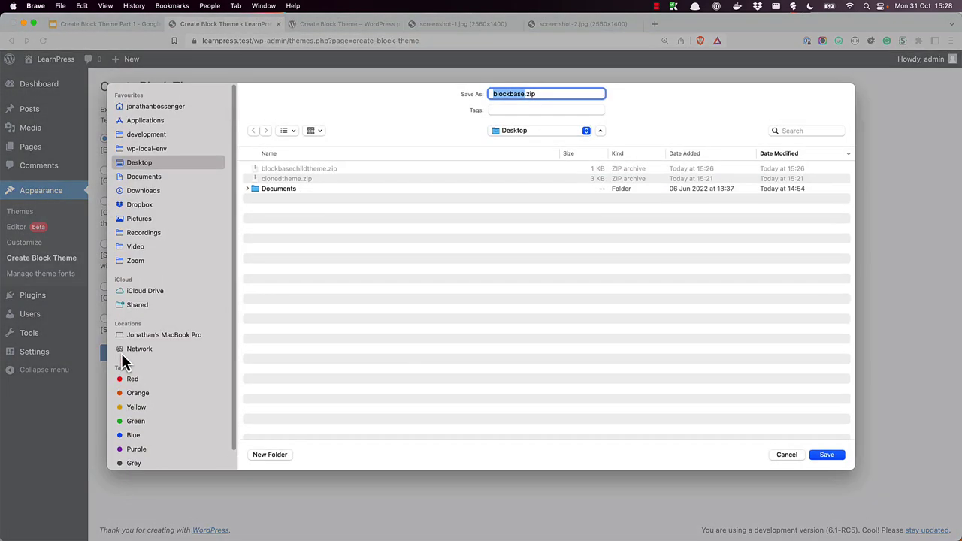
{"action": "left_click", "coordinate": [830, 456]}
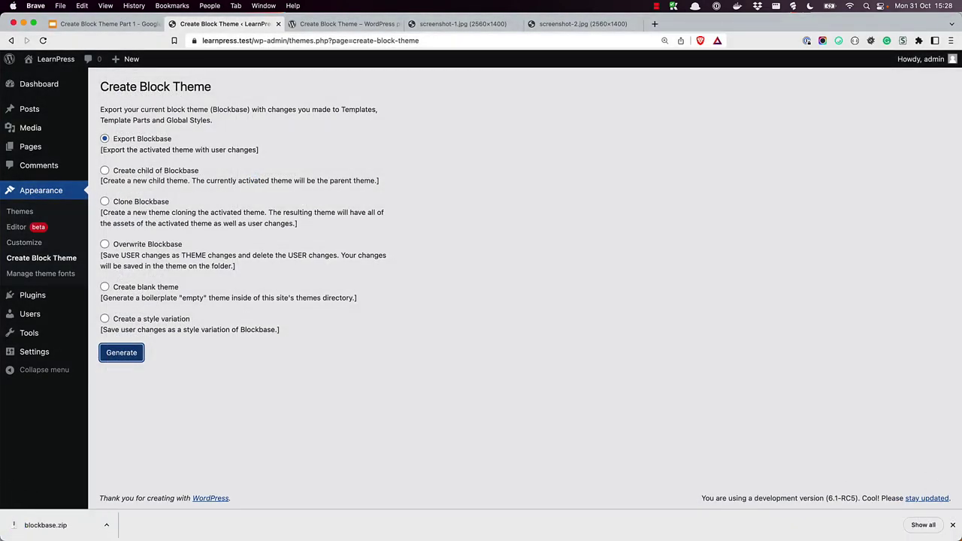
{"action": "left_click", "coordinate": [33, 218]}
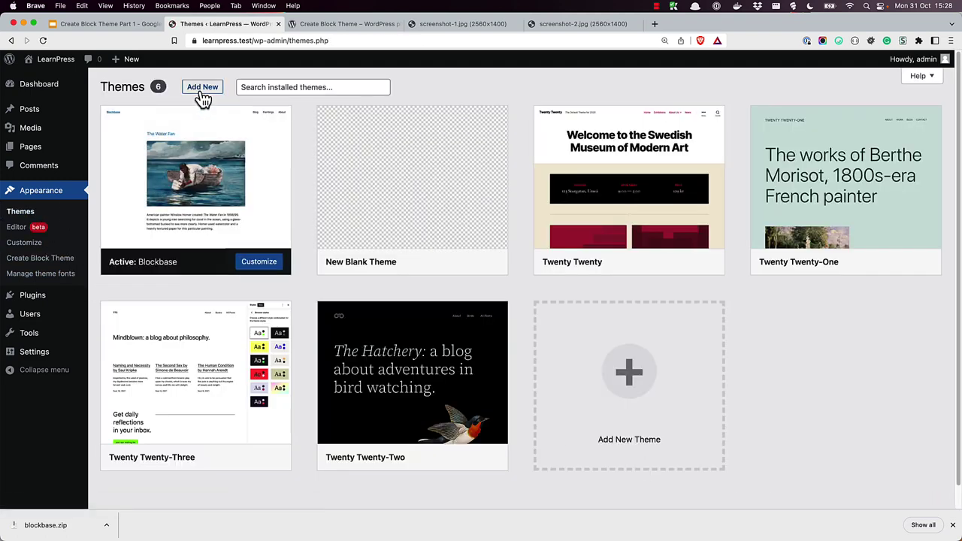
{"action": "left_click", "coordinate": [202, 88]}
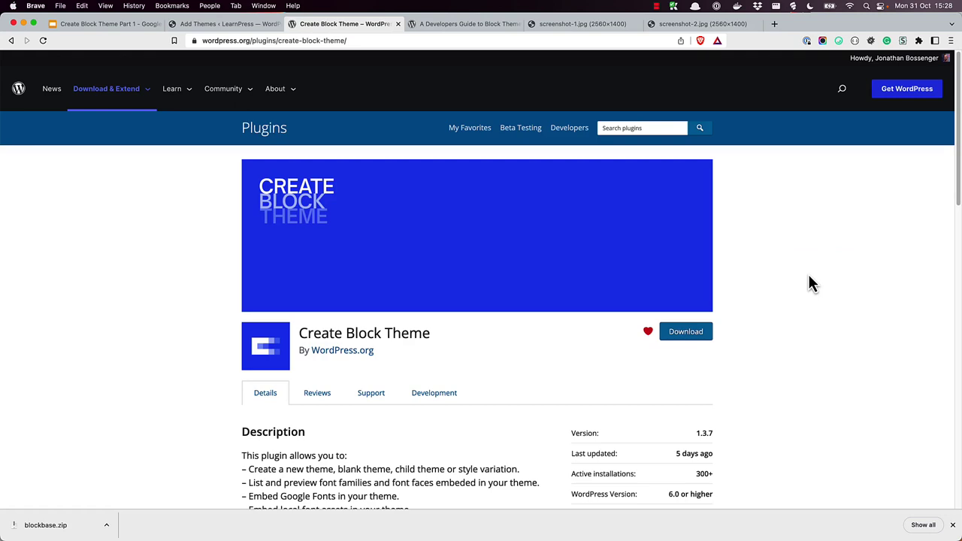
Step: View the Learn WordPress course page "A Developers Guide to Block Themes – Part 1"
{"action": "left_click", "coordinate": [480, 25]}
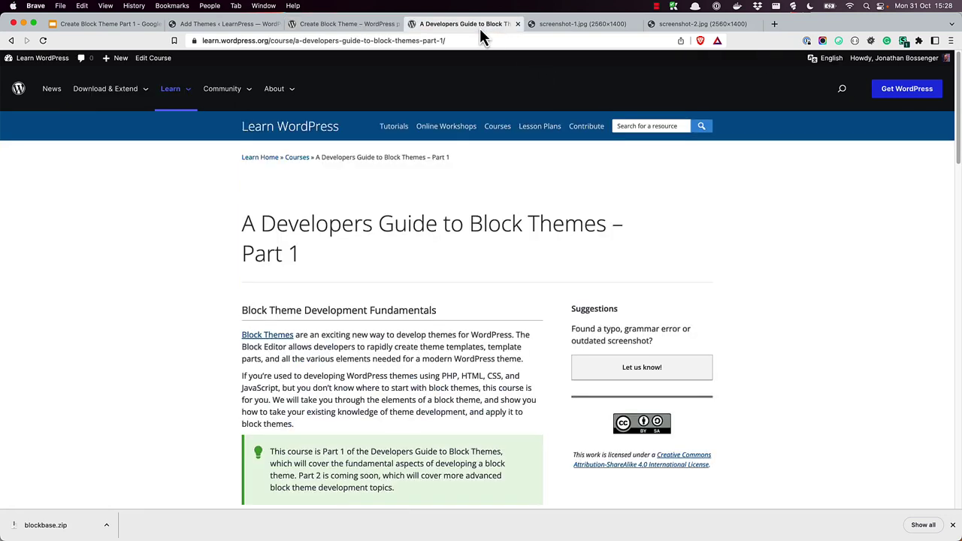